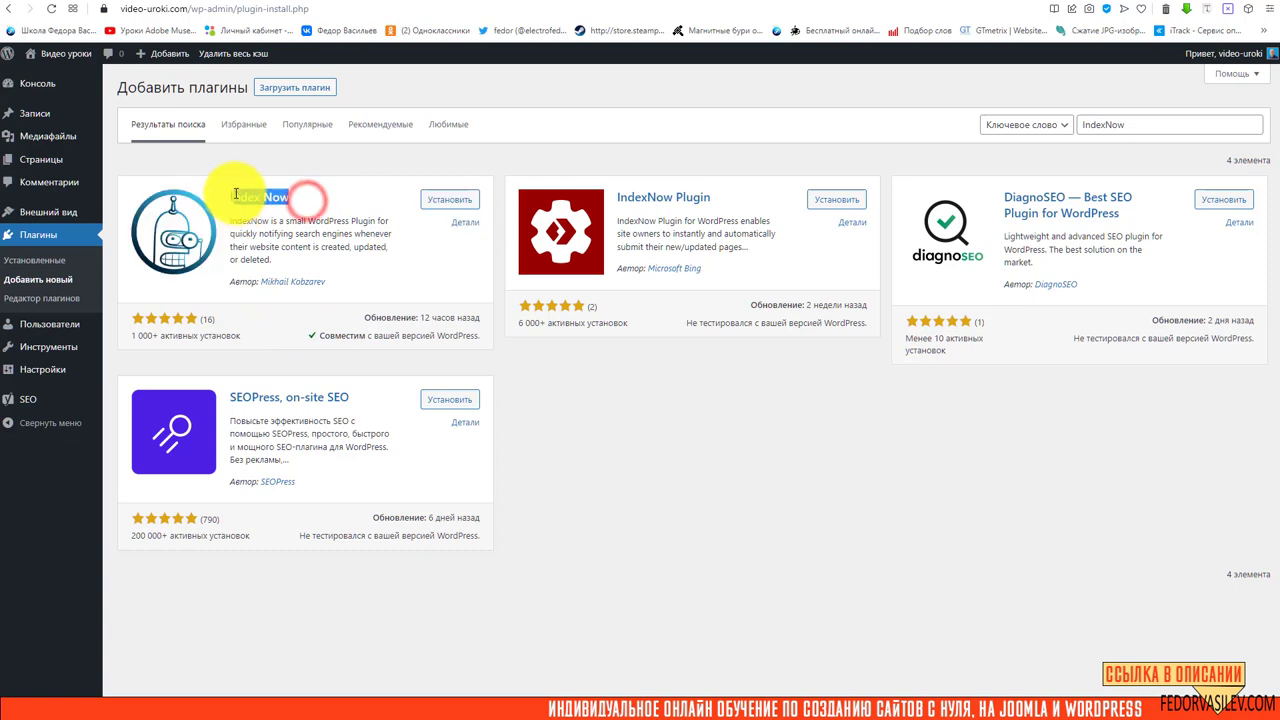
Install and activate the Index Now plugin from the plugin search results
{"action": "left_click", "coordinate": [163, 157]}
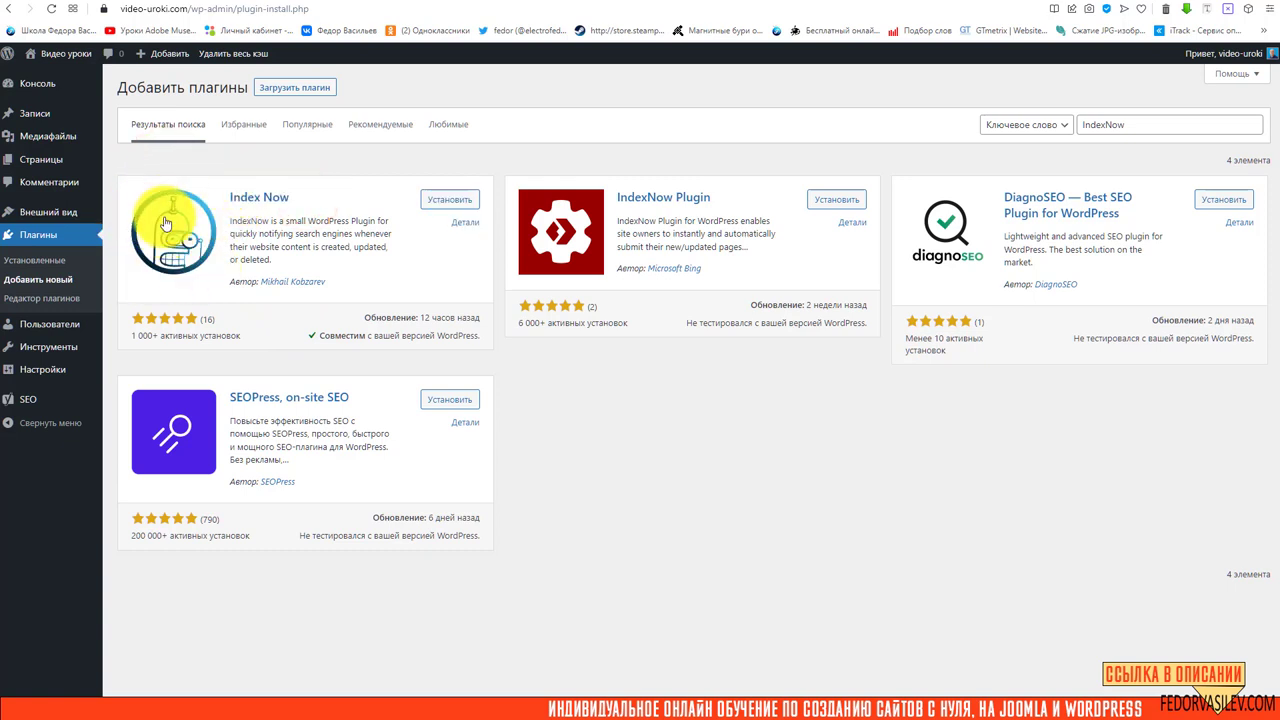
{"action": "left_click", "coordinate": [444, 198]}
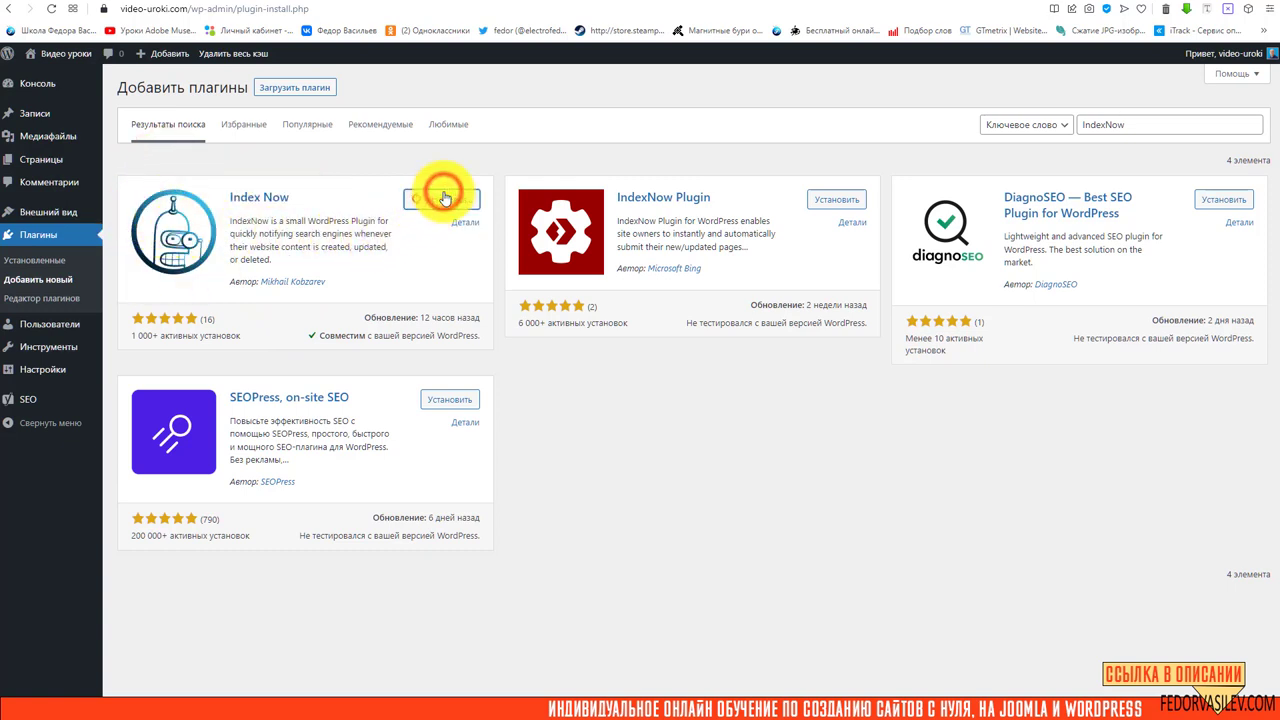
{"action": "left_click", "coordinate": [452, 200]}
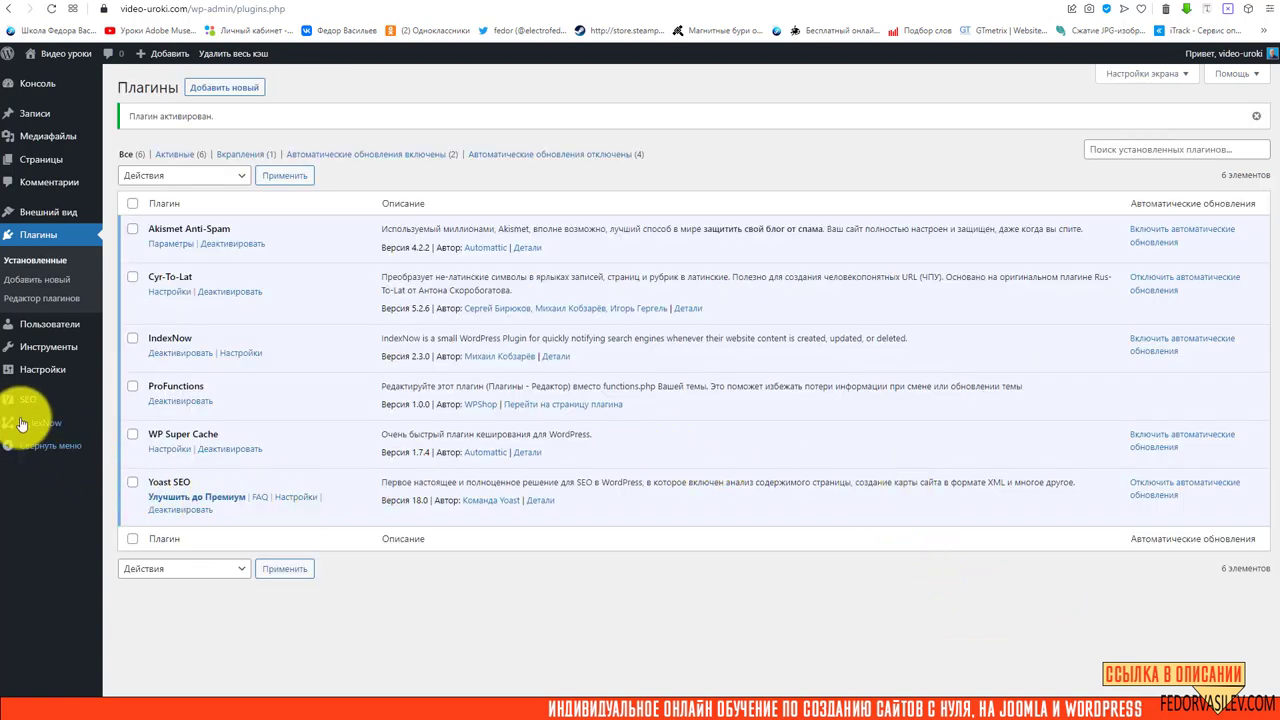
Open the IndexNow plugin's settings and review its Bing API, Google API and Yandex API sections
{"action": "mouse_move", "coordinate": [22, 424]}
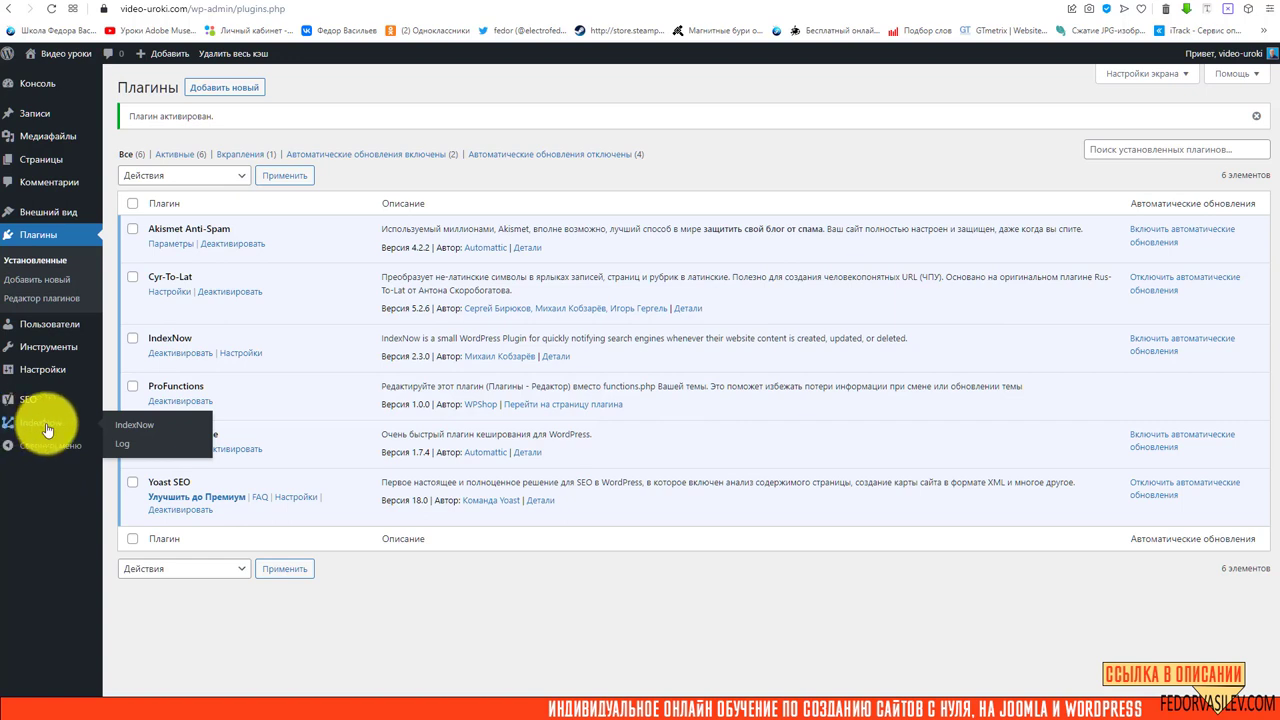
{"action": "left_click", "coordinate": [46, 428]}
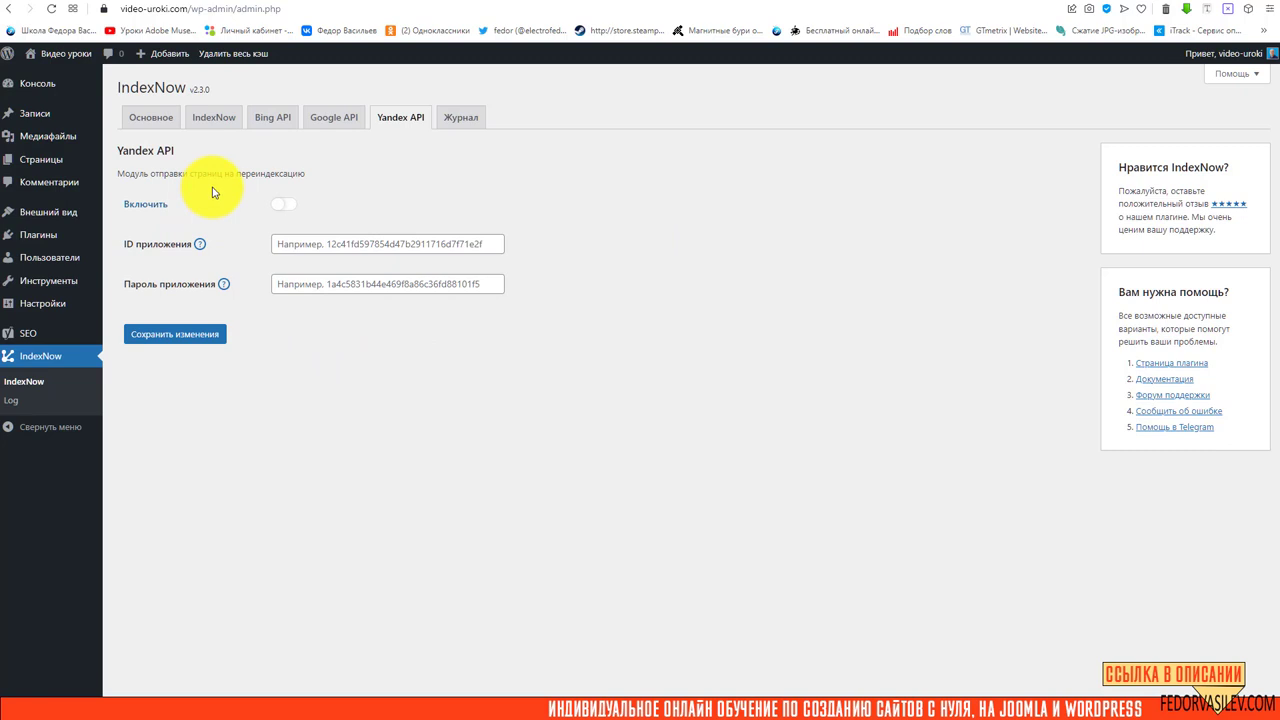
{"action": "left_click", "coordinate": [264, 124]}
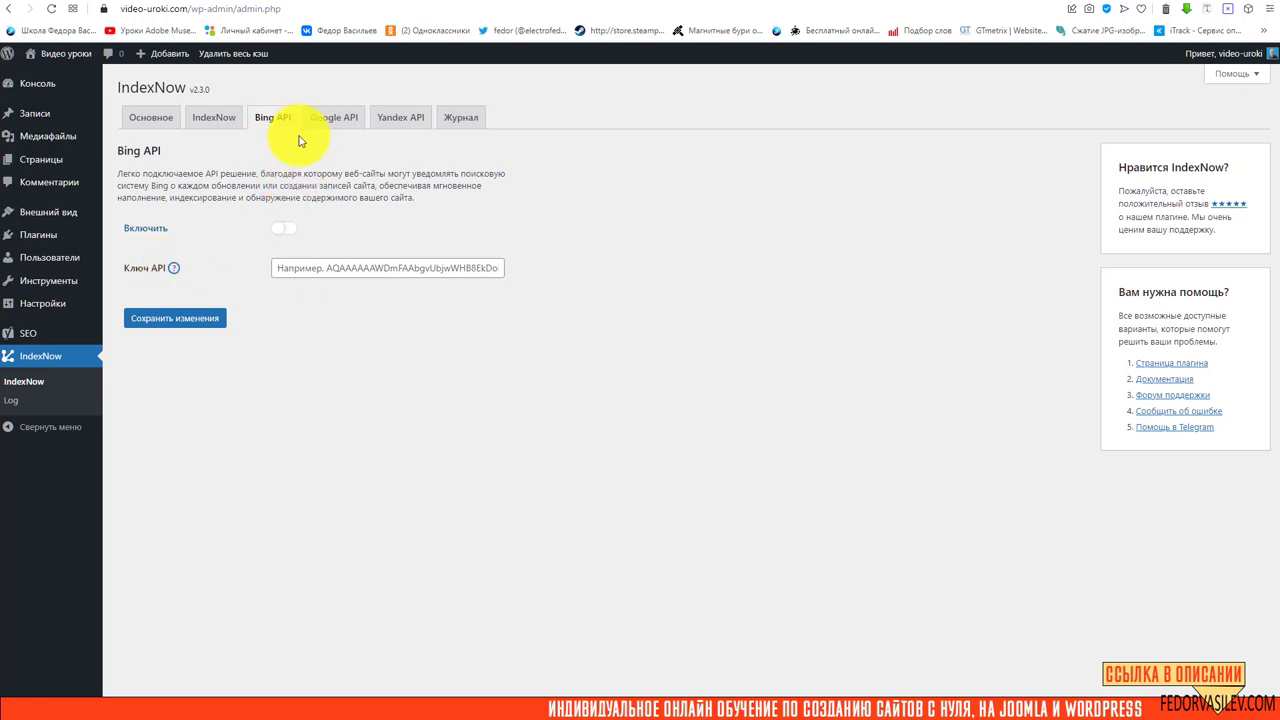
{"action": "left_click", "coordinate": [312, 122]}
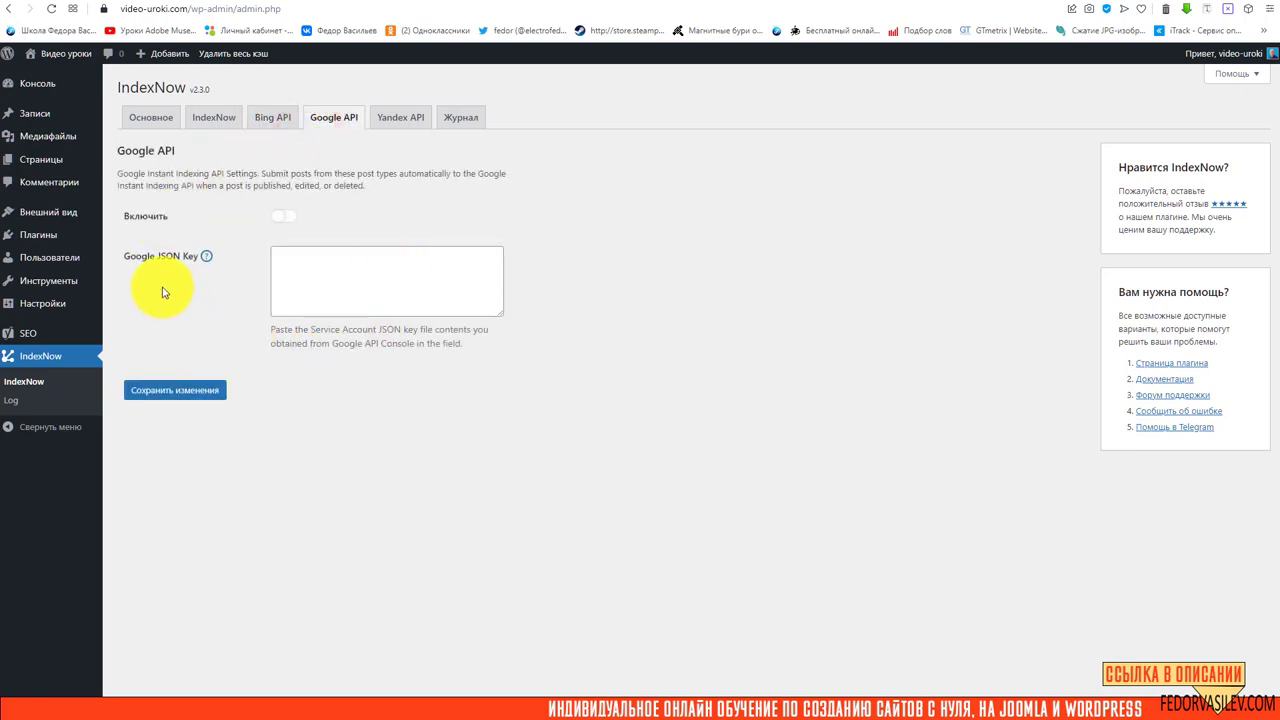
{"action": "left_click", "coordinate": [388, 122]}
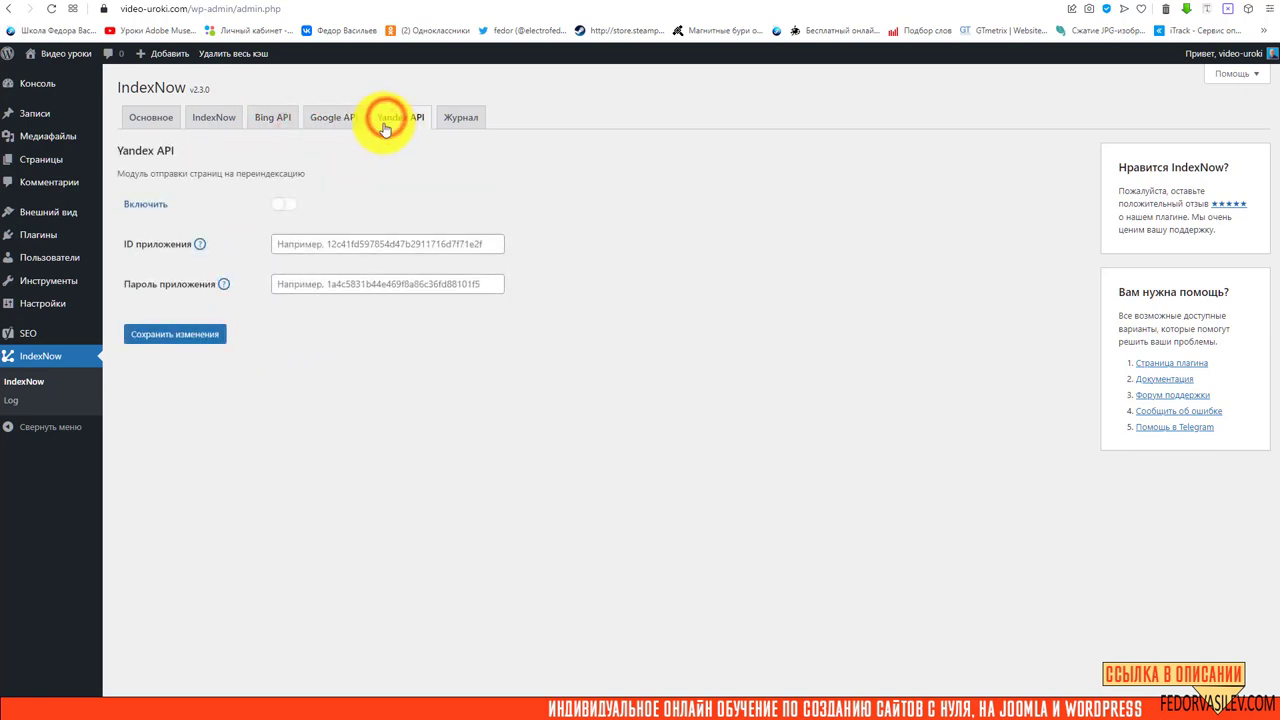
{"action": "left_click", "coordinate": [326, 124]}
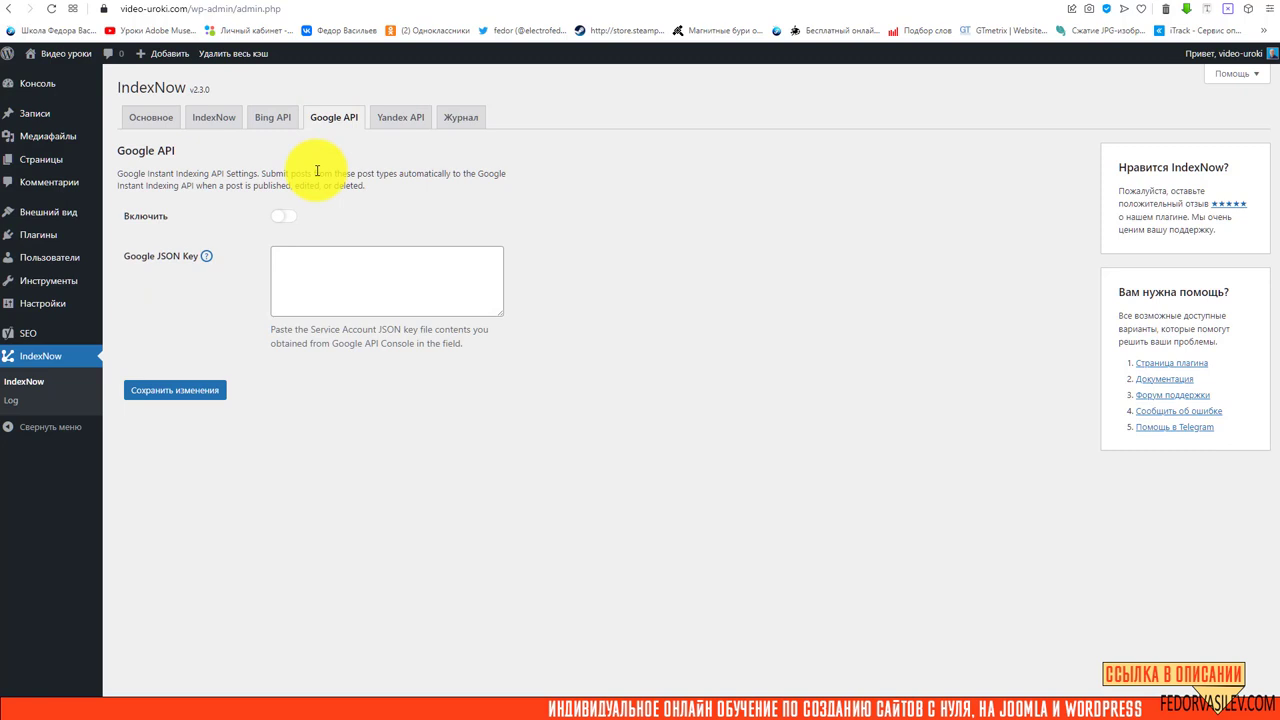
{"action": "left_click", "coordinate": [380, 124]}
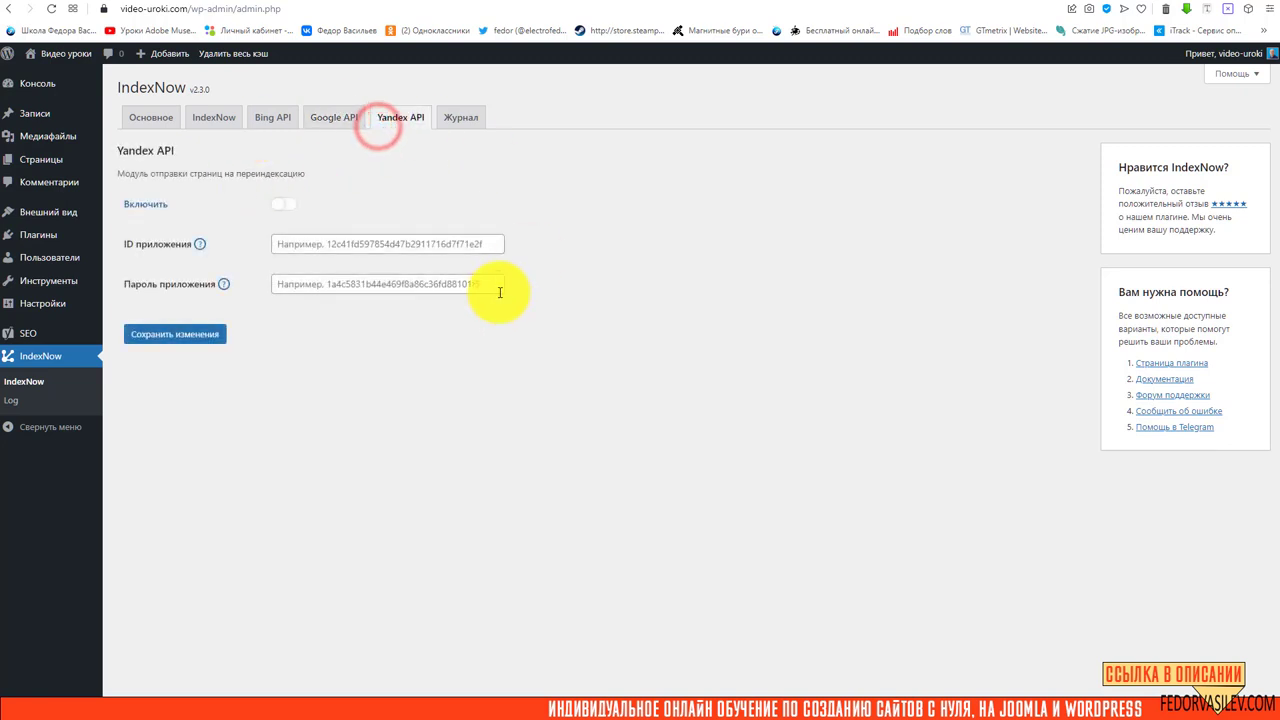
Add pages (Страницы) to the post types in the plugin's general settings and save the changes
{"action": "left_click", "coordinate": [142, 120]}
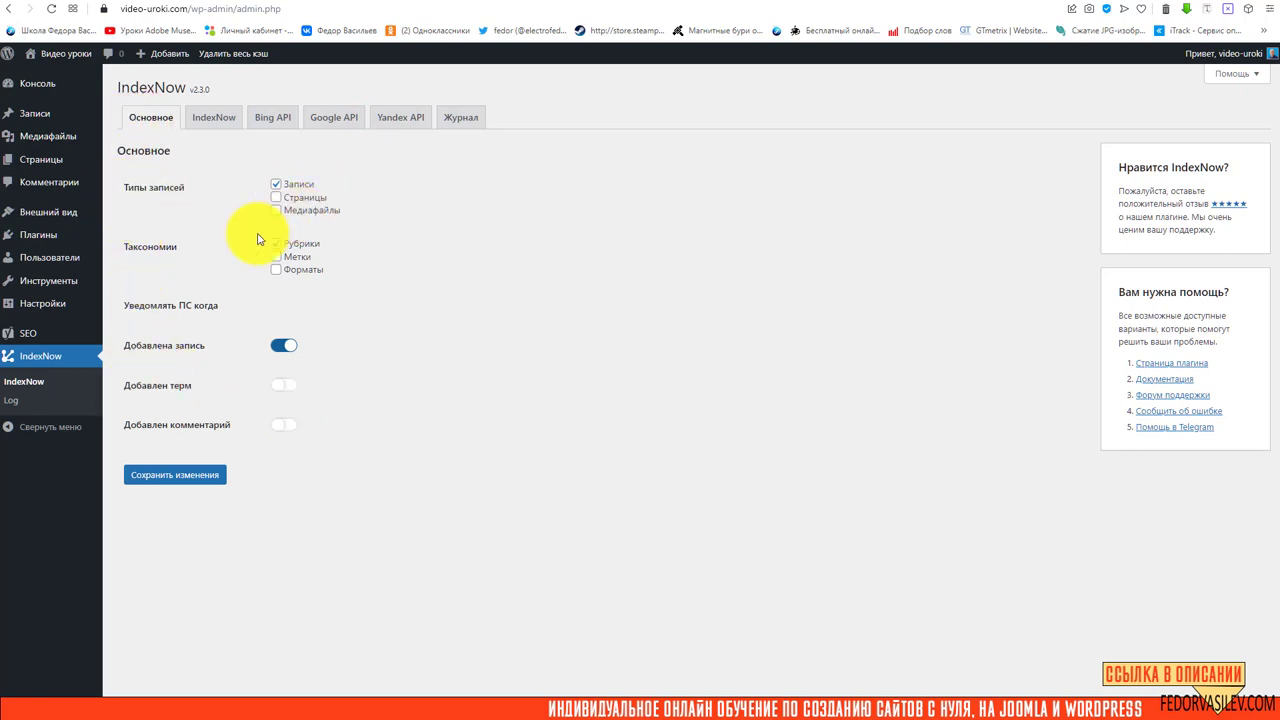
{"action": "left_click", "coordinate": [275, 198]}
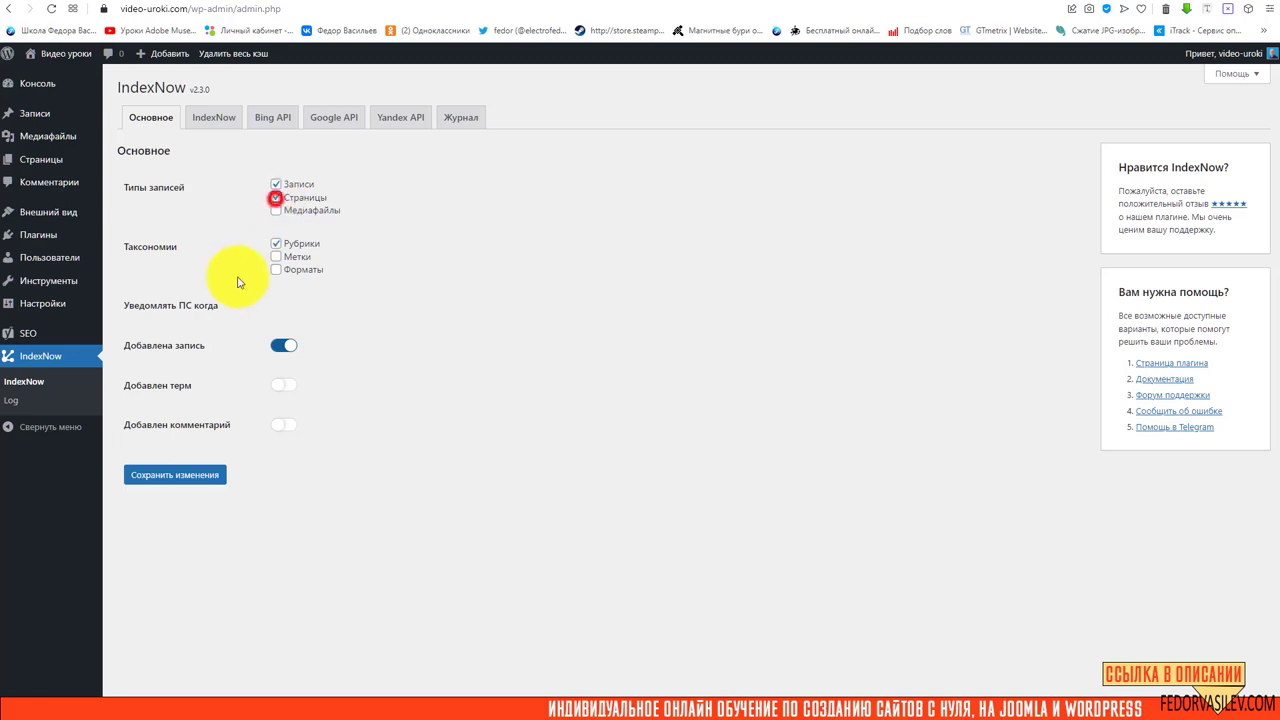
{"action": "left_click", "coordinate": [177, 475]}
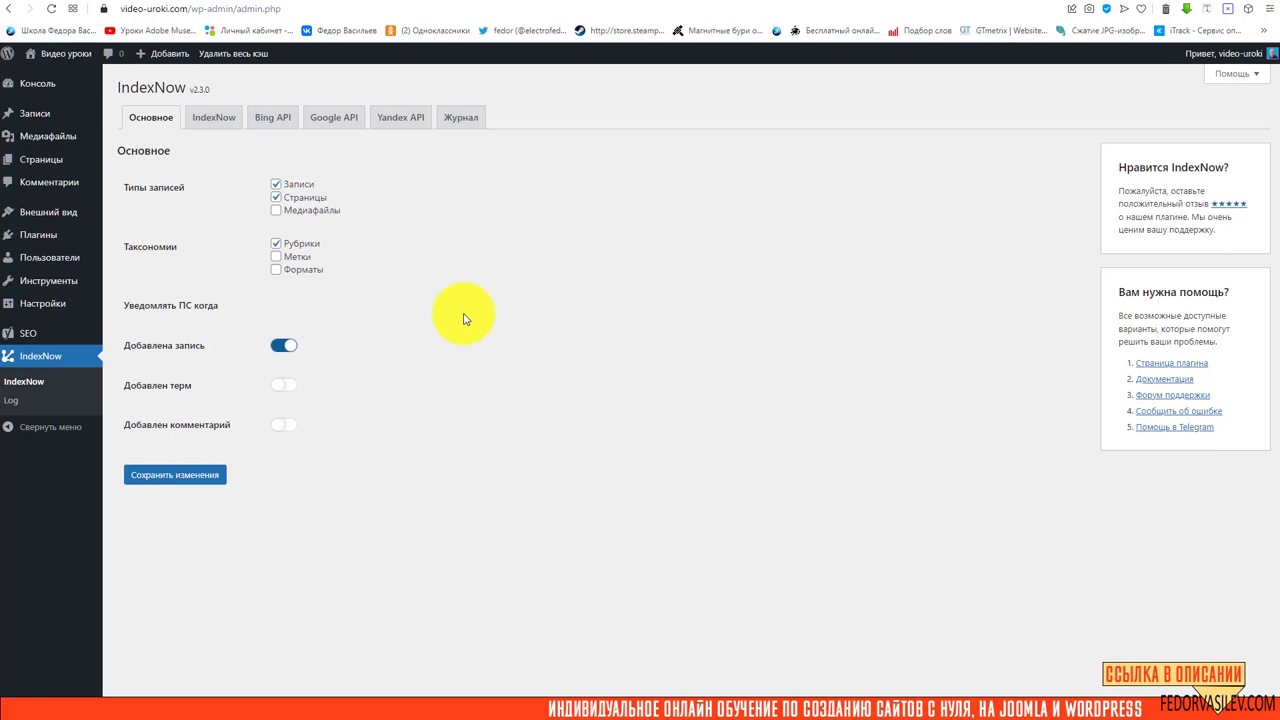
Review the plugin's IndexNow section, examining the API key field and the search engine choice
{"action": "left_click", "coordinate": [214, 114]}
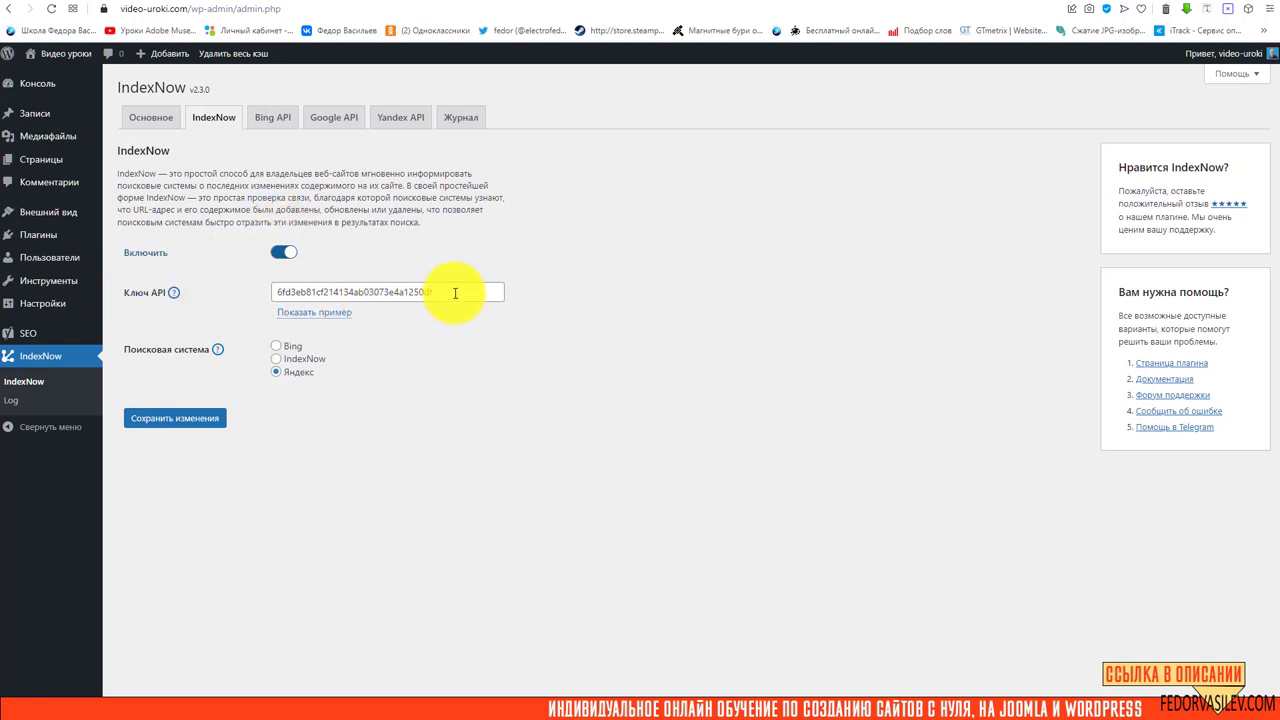
{"action": "left_click_drag", "start_coordinate": [455, 292], "coordinate": [236, 292]}
{"action": "left_click", "coordinate": [559, 240]}
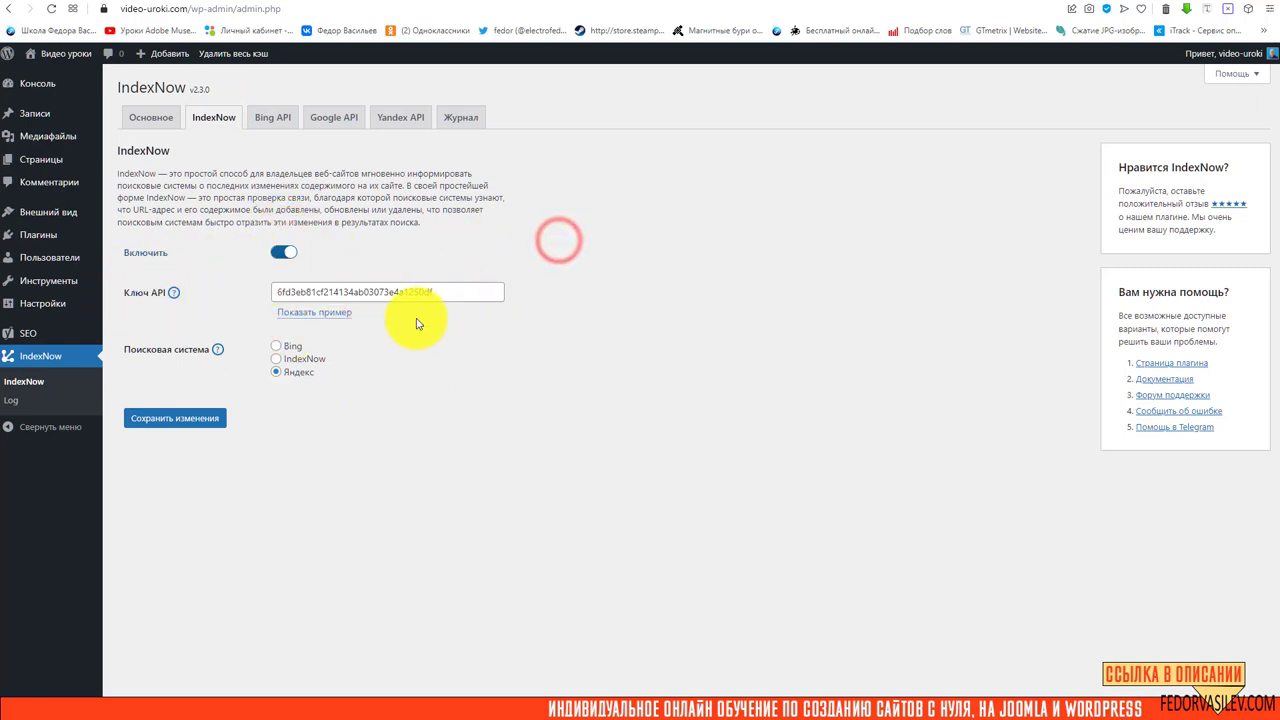
{"action": "left_click_drag", "start_coordinate": [449, 294], "coordinate": [294, 296]}
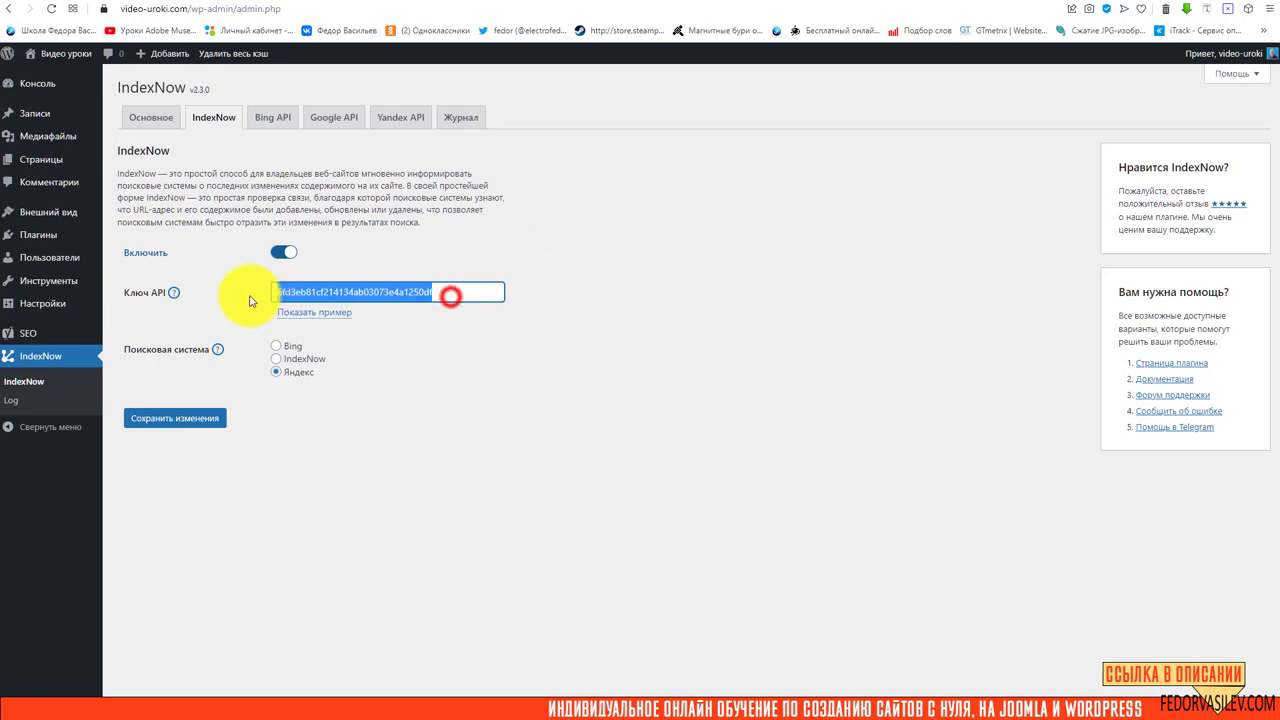
{"action": "left_click", "coordinate": [697, 409]}
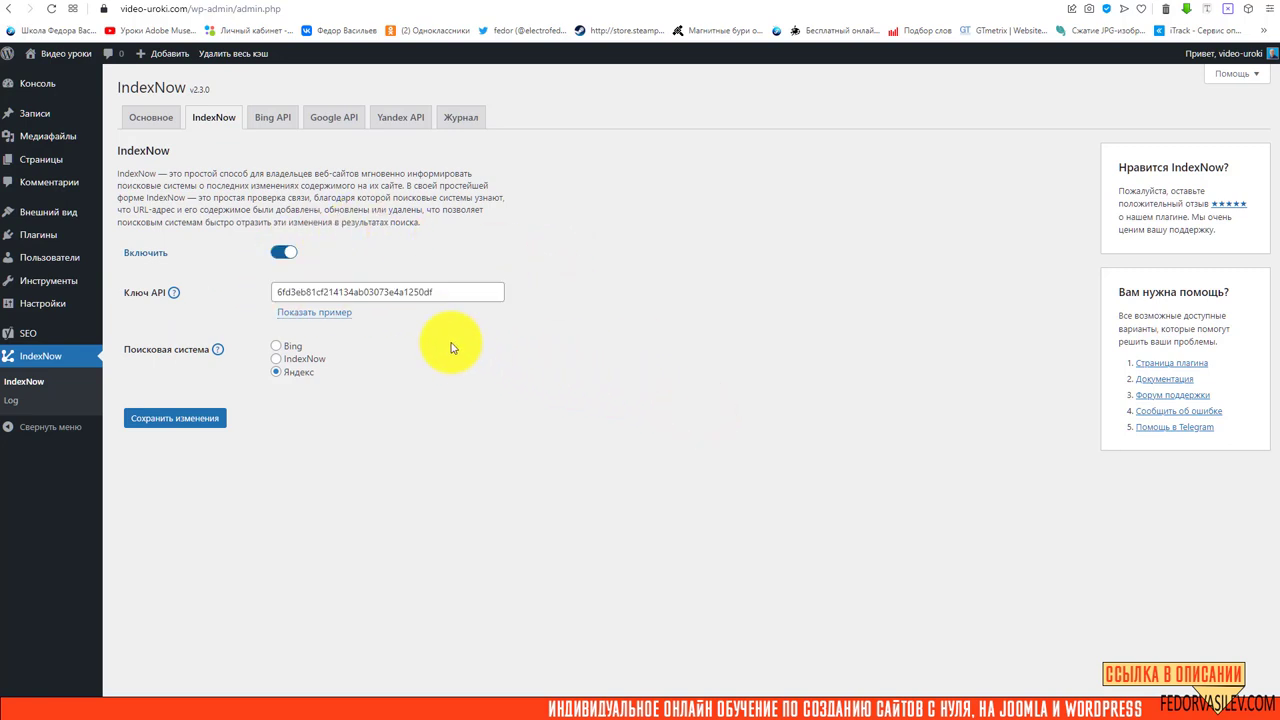
{"action": "left_click_drag", "start_coordinate": [457, 293], "coordinate": [206, 294]}
{"action": "left_click", "coordinate": [218, 300]}
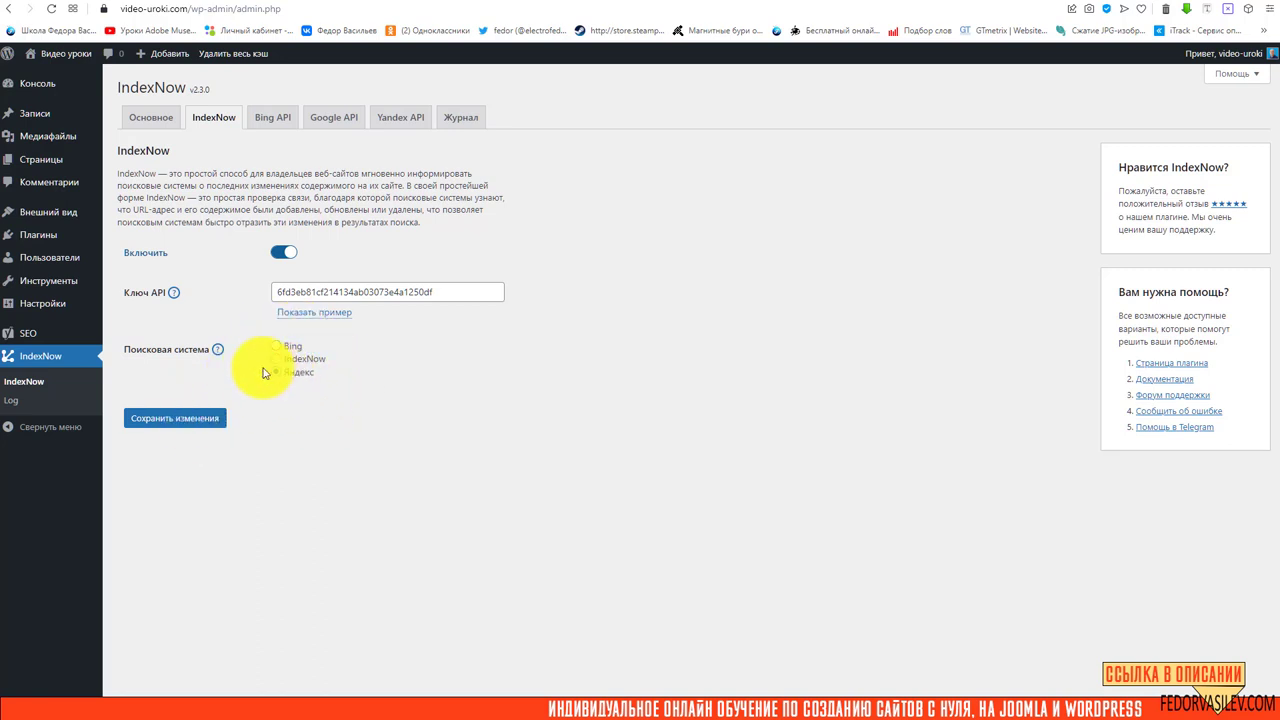
Look through the Bing, Google and Yandex API settings again, ending with the log (Журнал) settings
{"action": "left_click", "coordinate": [257, 118]}
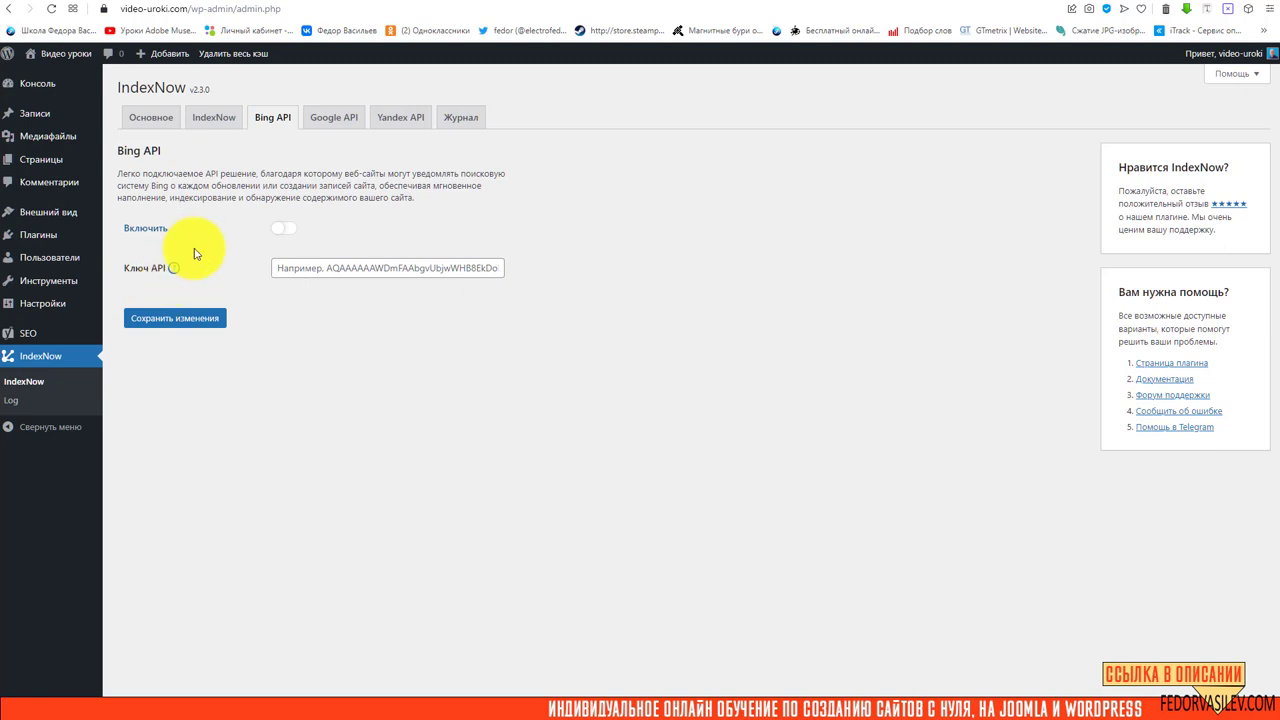
{"action": "left_click", "coordinate": [317, 129]}
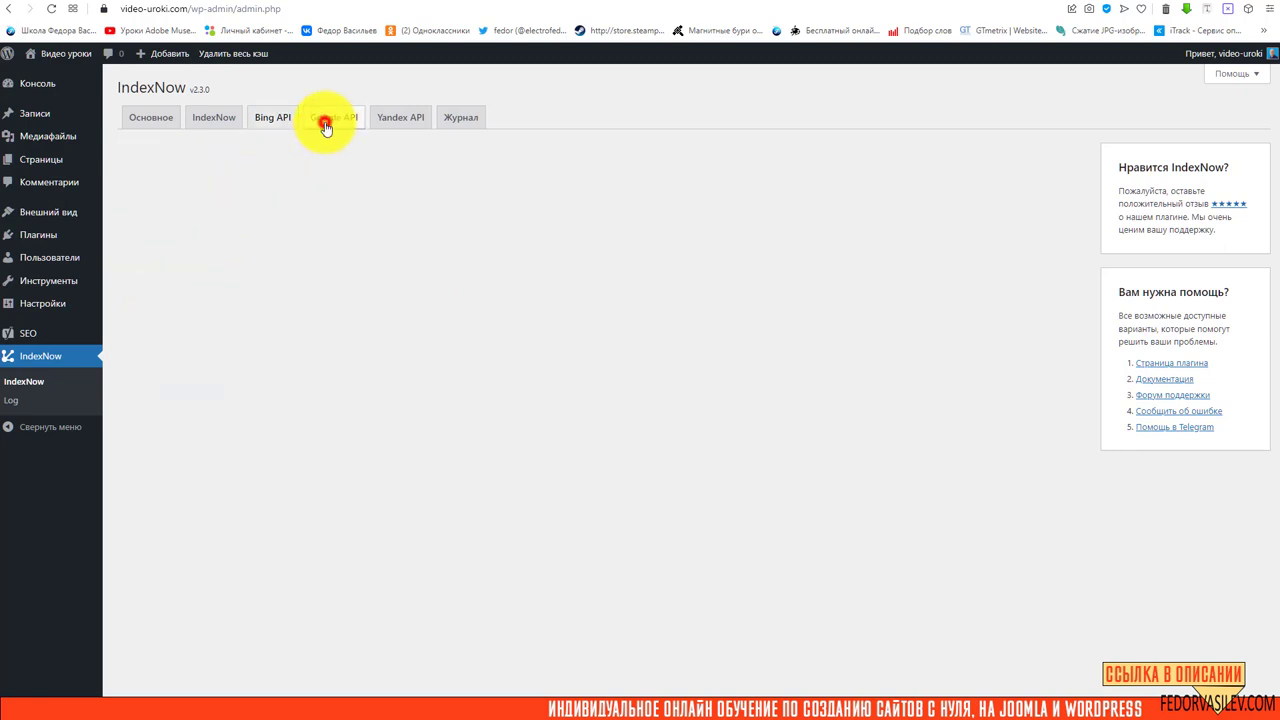
{"action": "left_click", "coordinate": [396, 119]}
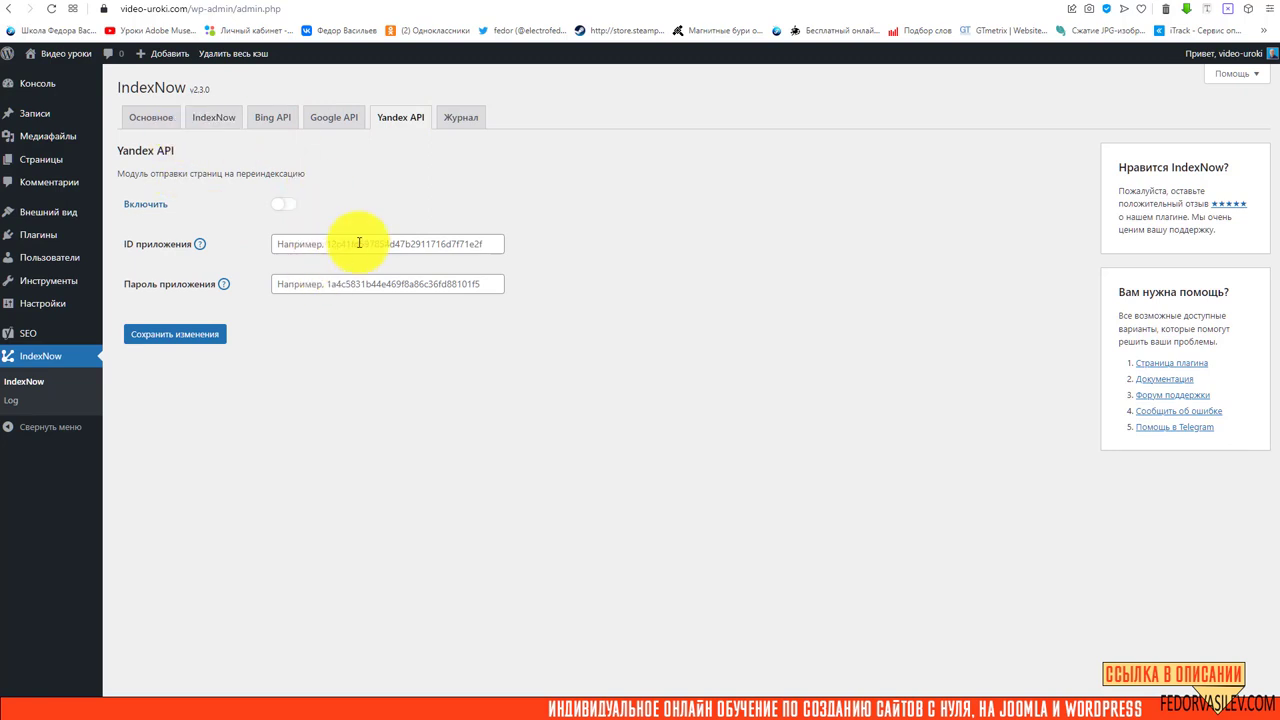
{"action": "left_click", "coordinate": [455, 131]}
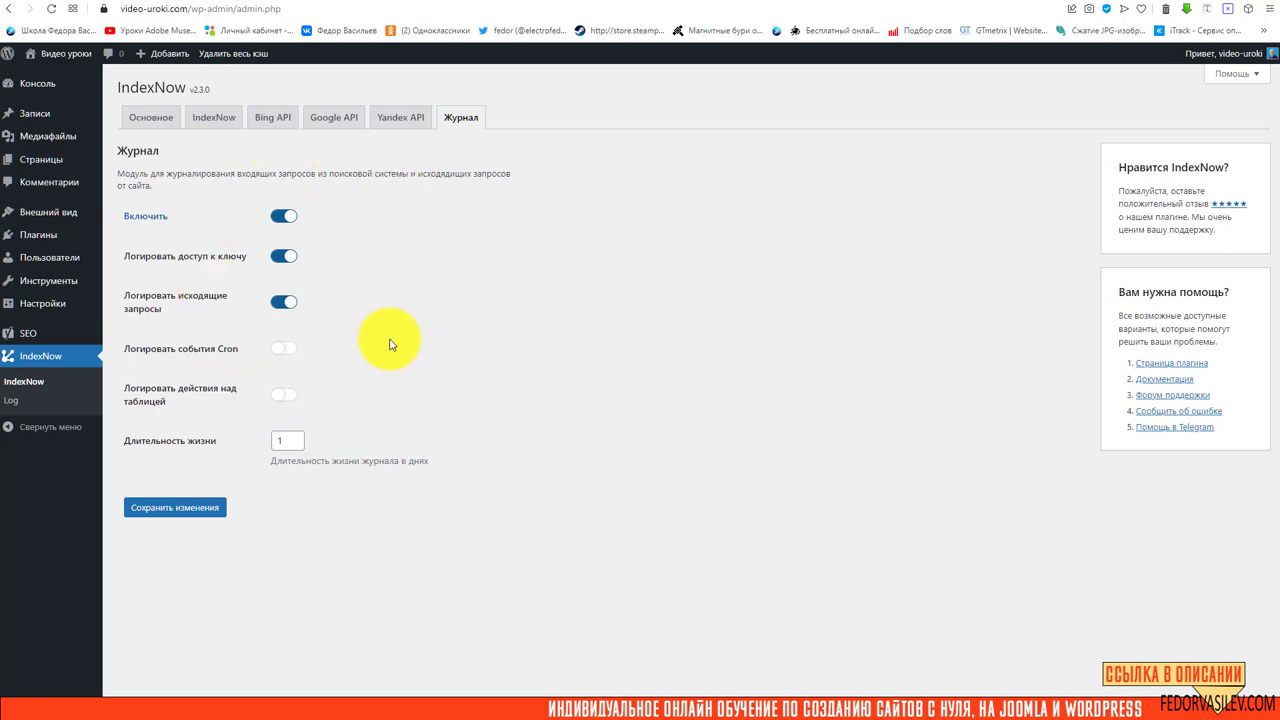
Enable the Yandex API module and show the help on Yandex reindexing authorization
{"action": "left_click", "coordinate": [400, 117]}
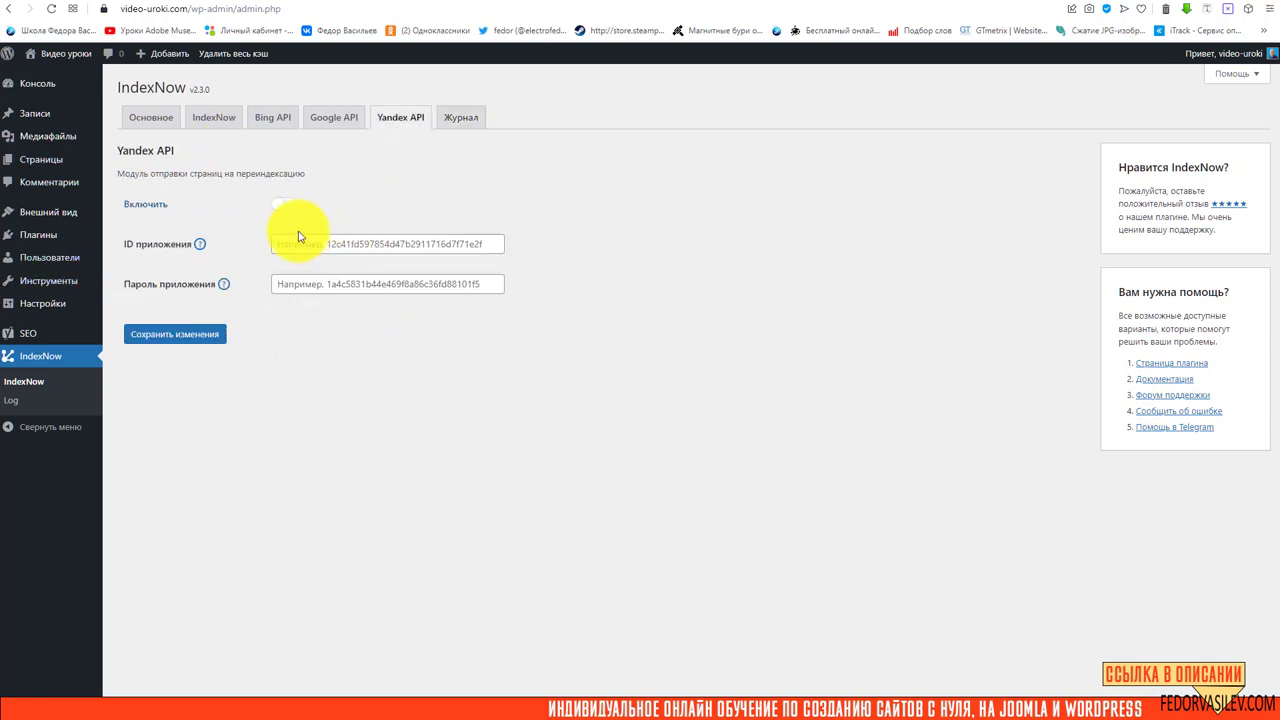
{"action": "left_click", "coordinate": [287, 207]}
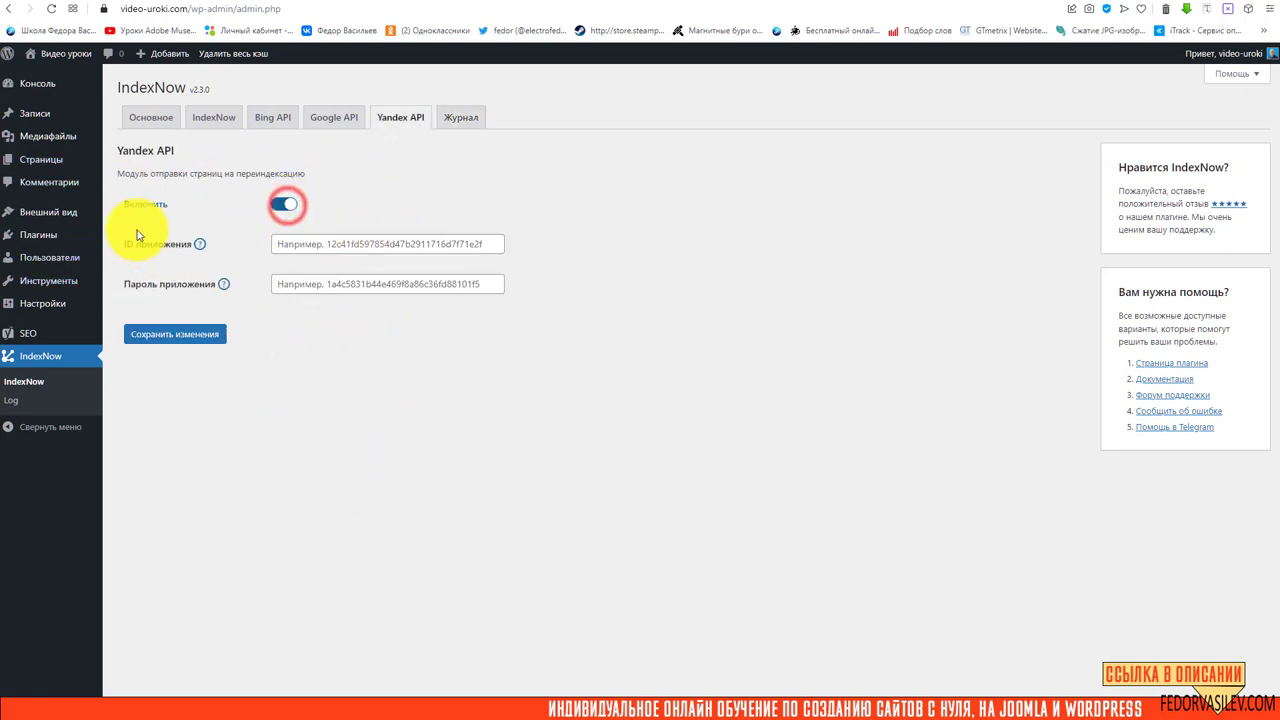
{"action": "left_click", "coordinate": [199, 244]}
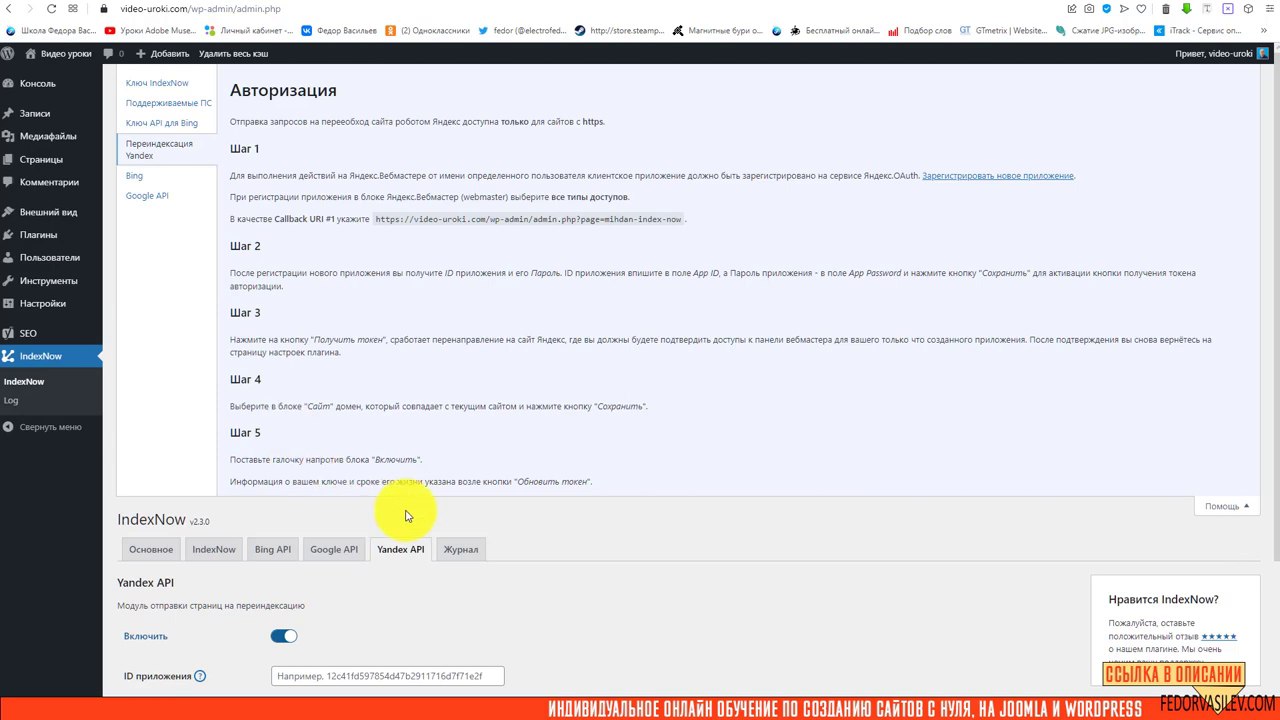
{"action": "left_click", "coordinate": [1208, 508]}
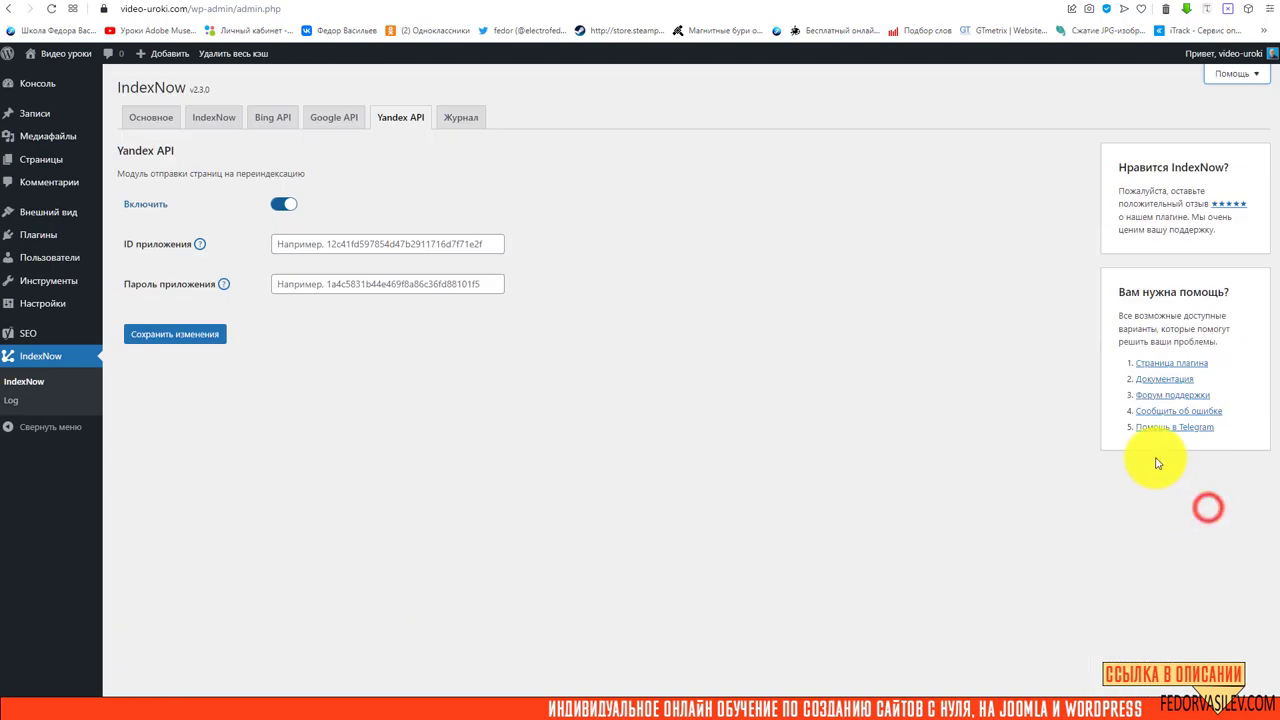
{"action": "left_click", "coordinate": [1226, 75]}
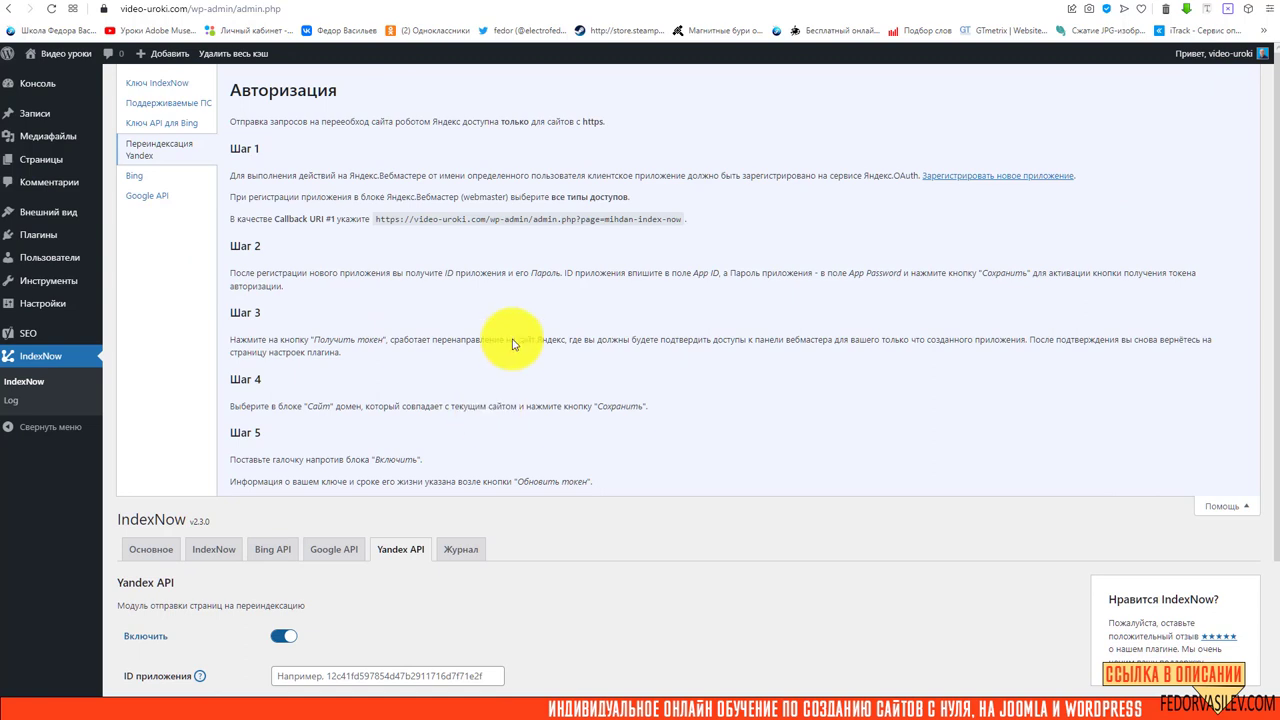
Examine the https requirement in the Yandex authorization instructions and check the site's connection security details
{"action": "double_click", "coordinate": [585, 121]}
{"action": "left_click", "coordinate": [578, 138]}
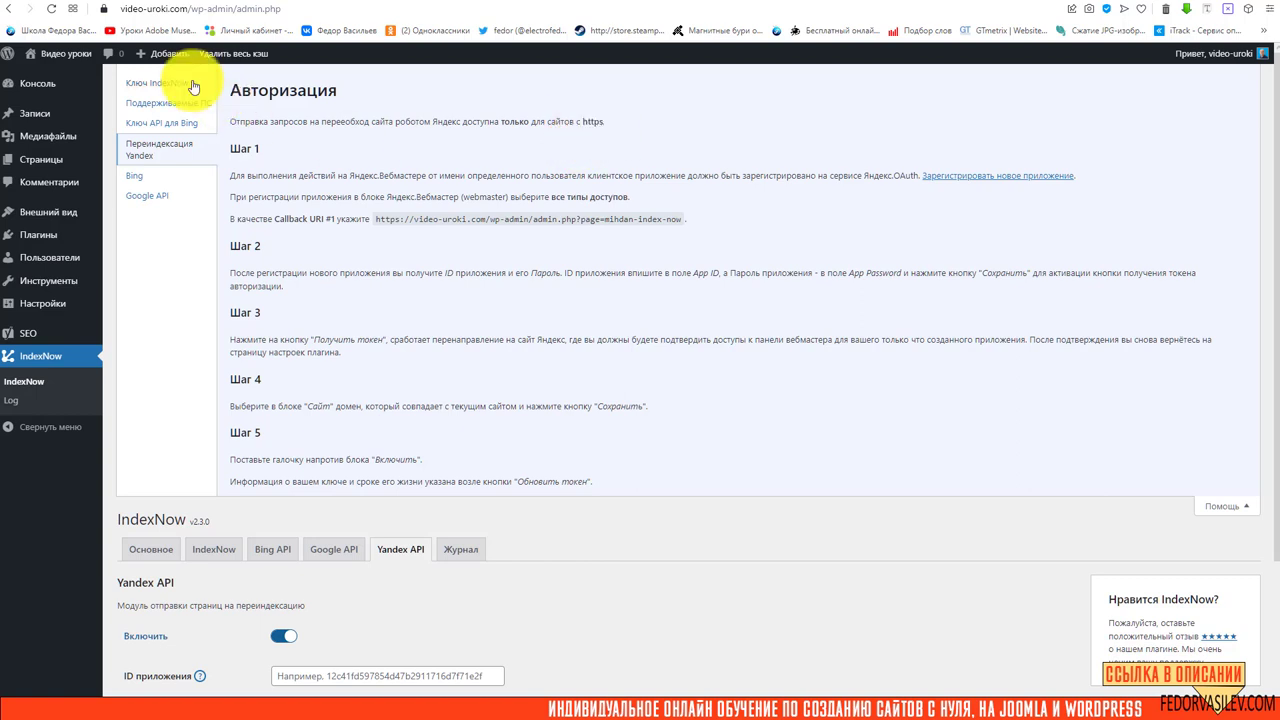
{"action": "left_click", "coordinate": [104, 9]}
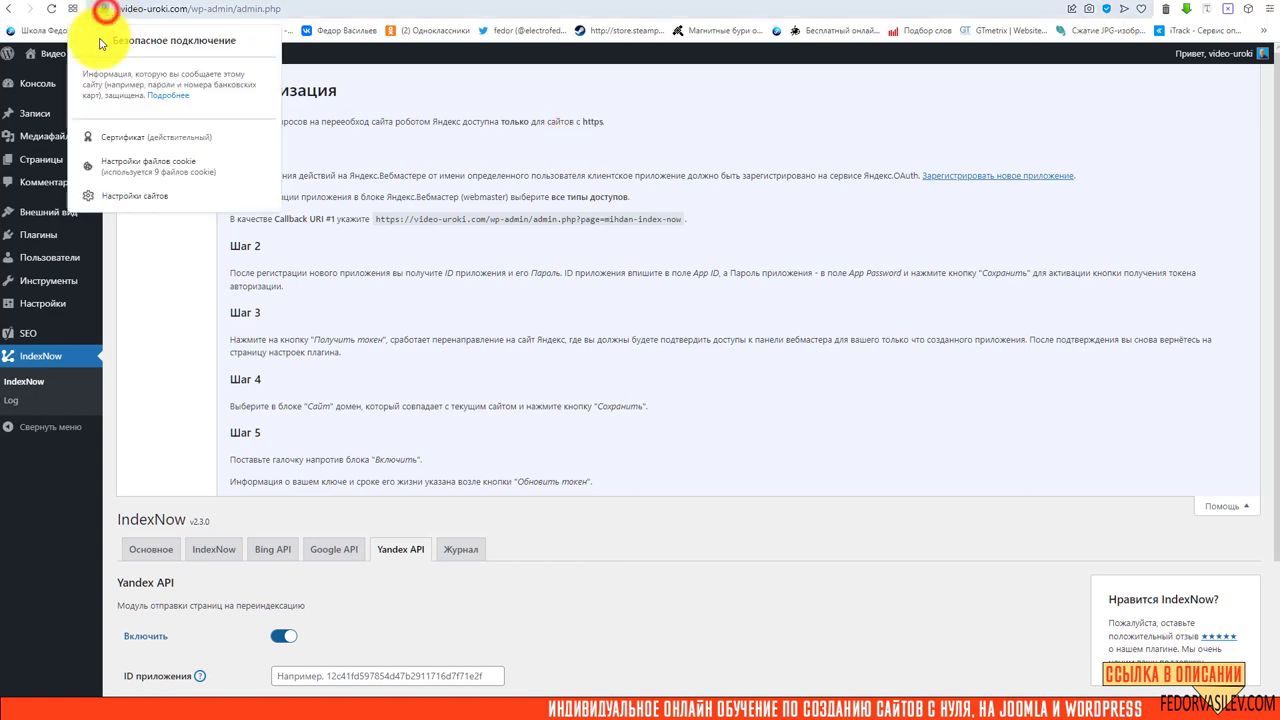
{"action": "left_click", "coordinate": [517, 137]}
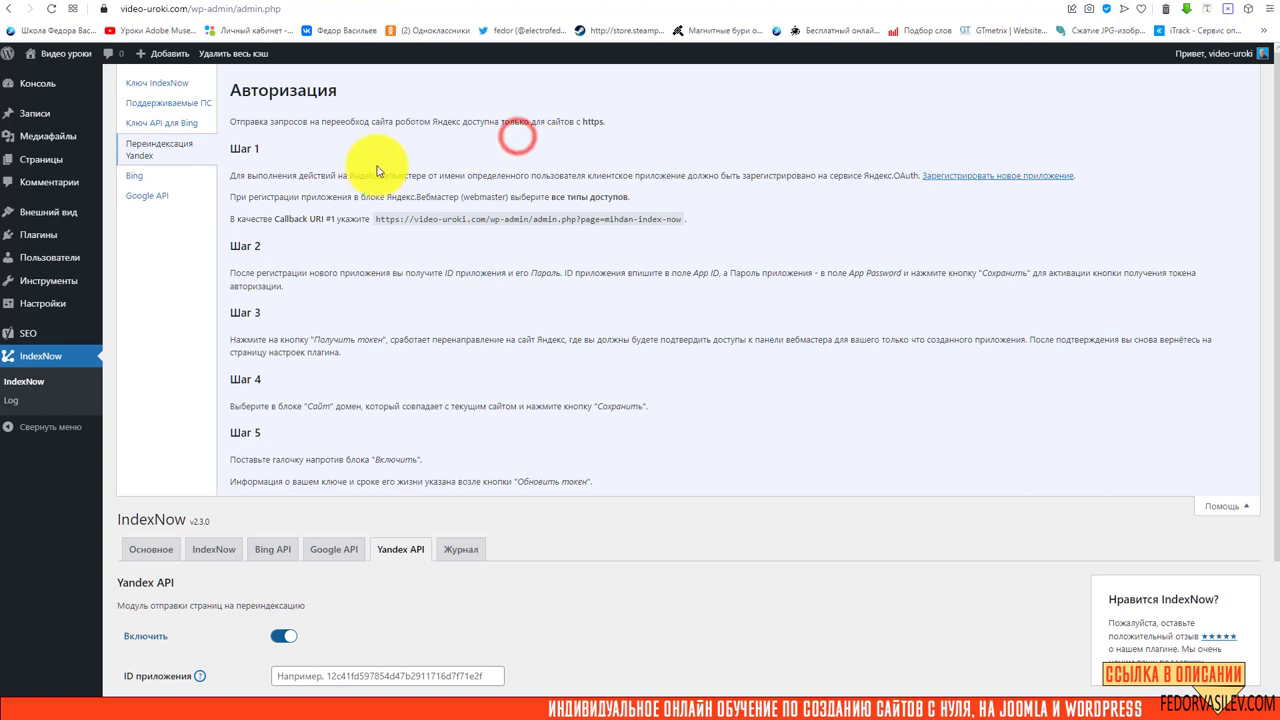
{"action": "scroll", "coordinate": [380, 175], "scroll_direction": "down", "scroll_amount": 1}
{"action": "scroll", "coordinate": [430, 400], "scroll_direction": "up", "scroll_amount": 1}
{"action": "left_click", "coordinate": [600, 145]}
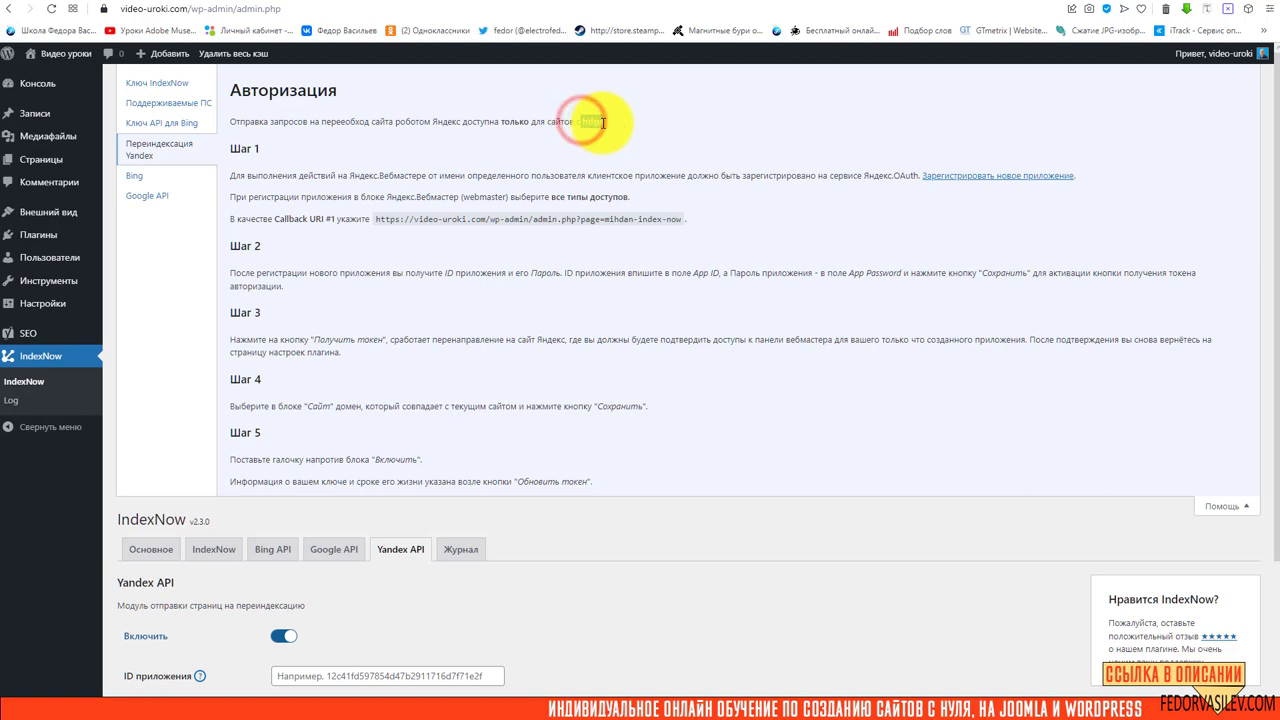
{"action": "left_click", "coordinate": [600, 137]}
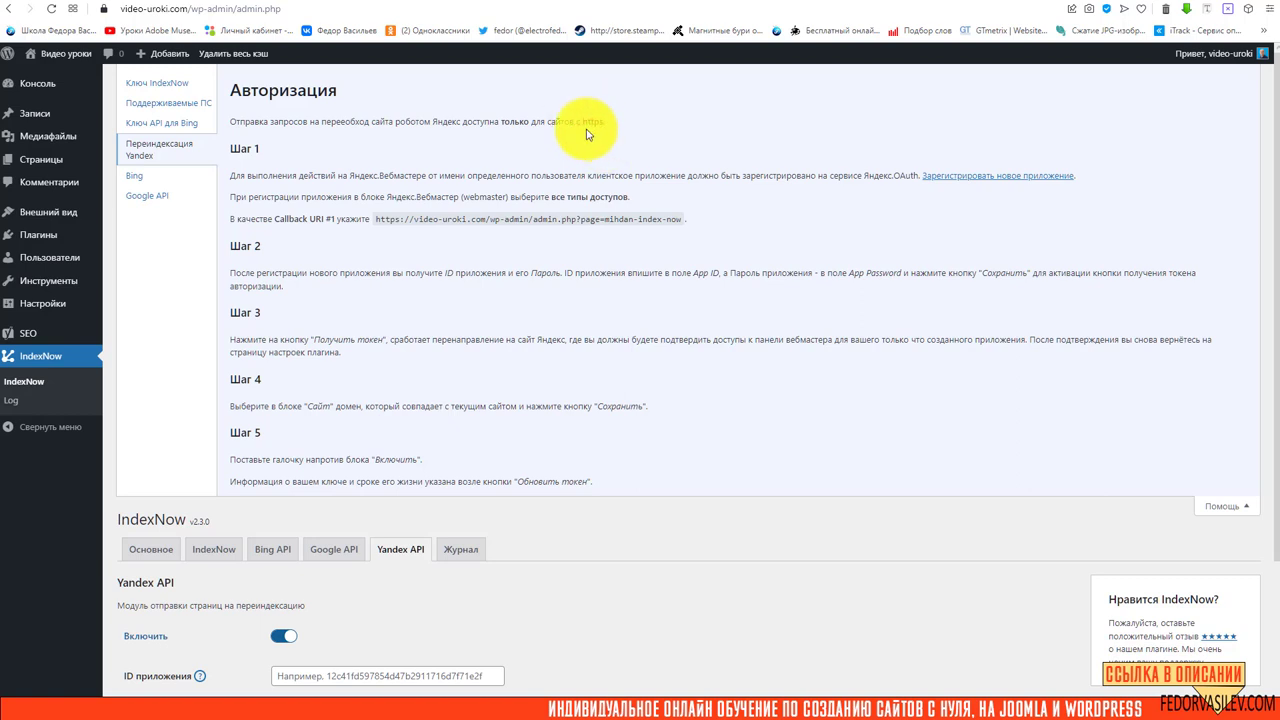
{"action": "double_click", "coordinate": [586, 120]}
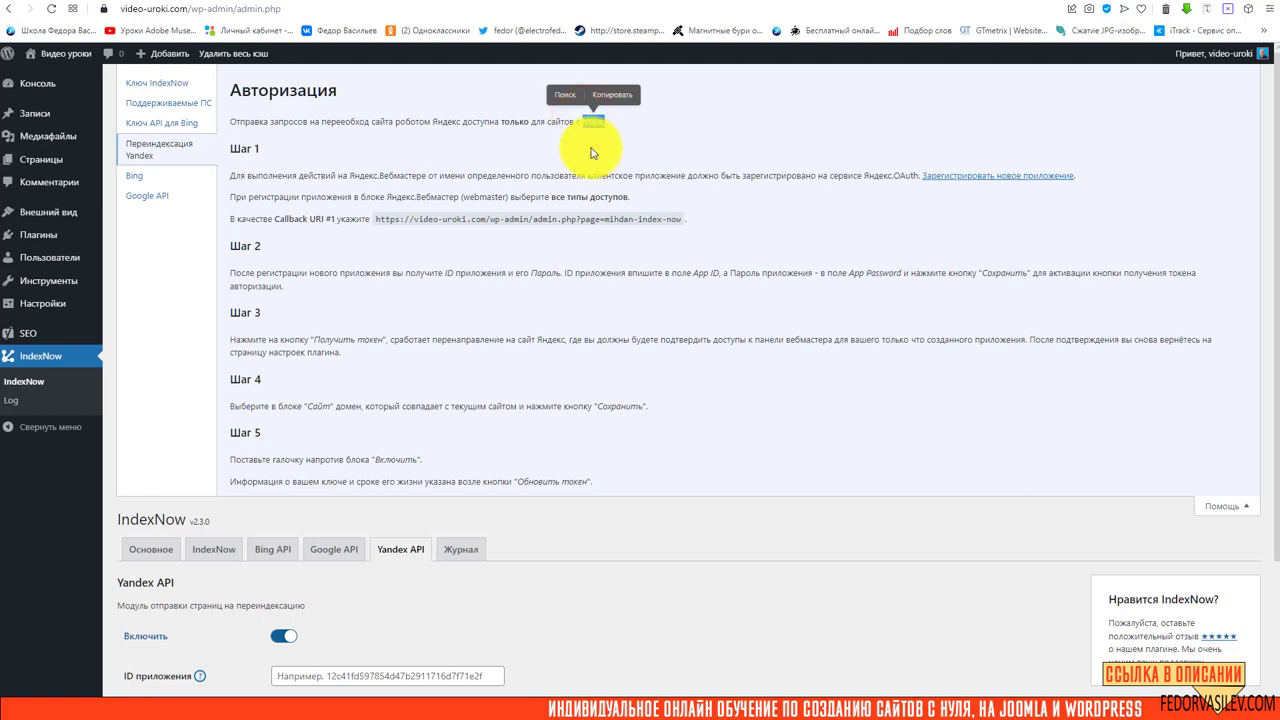
{"action": "left_click", "coordinate": [591, 151]}
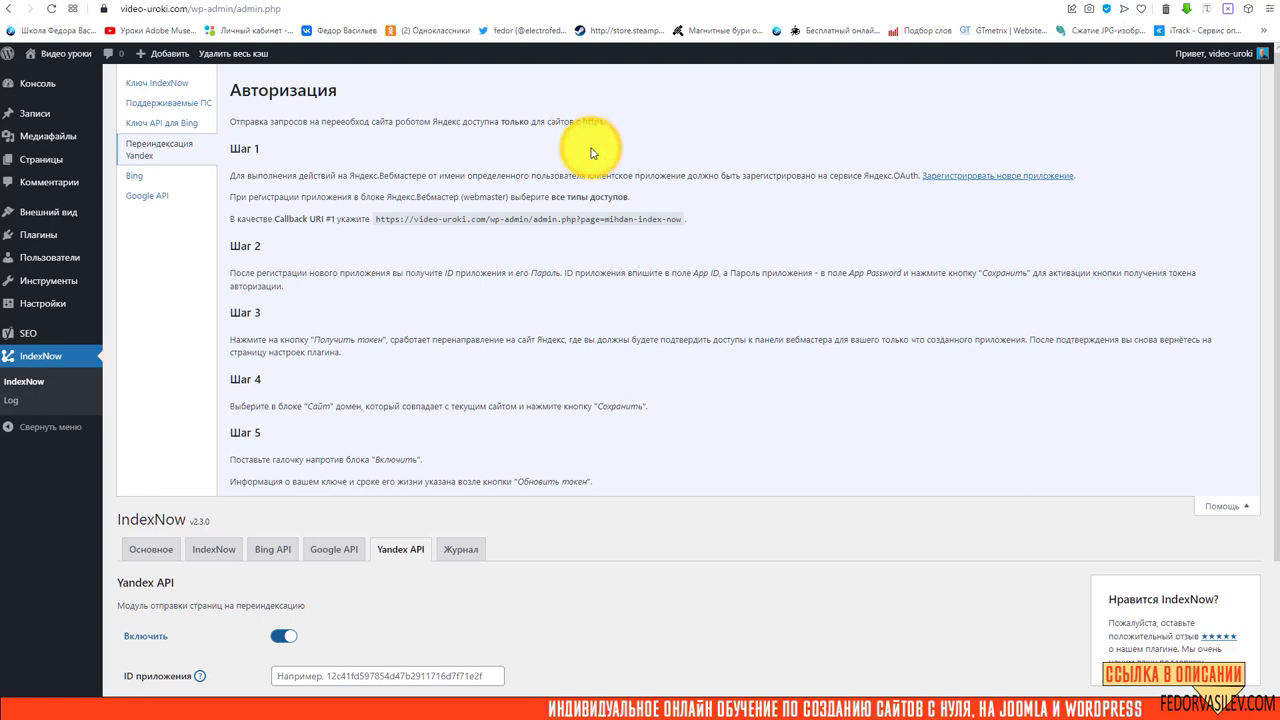
{"action": "left_click", "coordinate": [610, 148]}
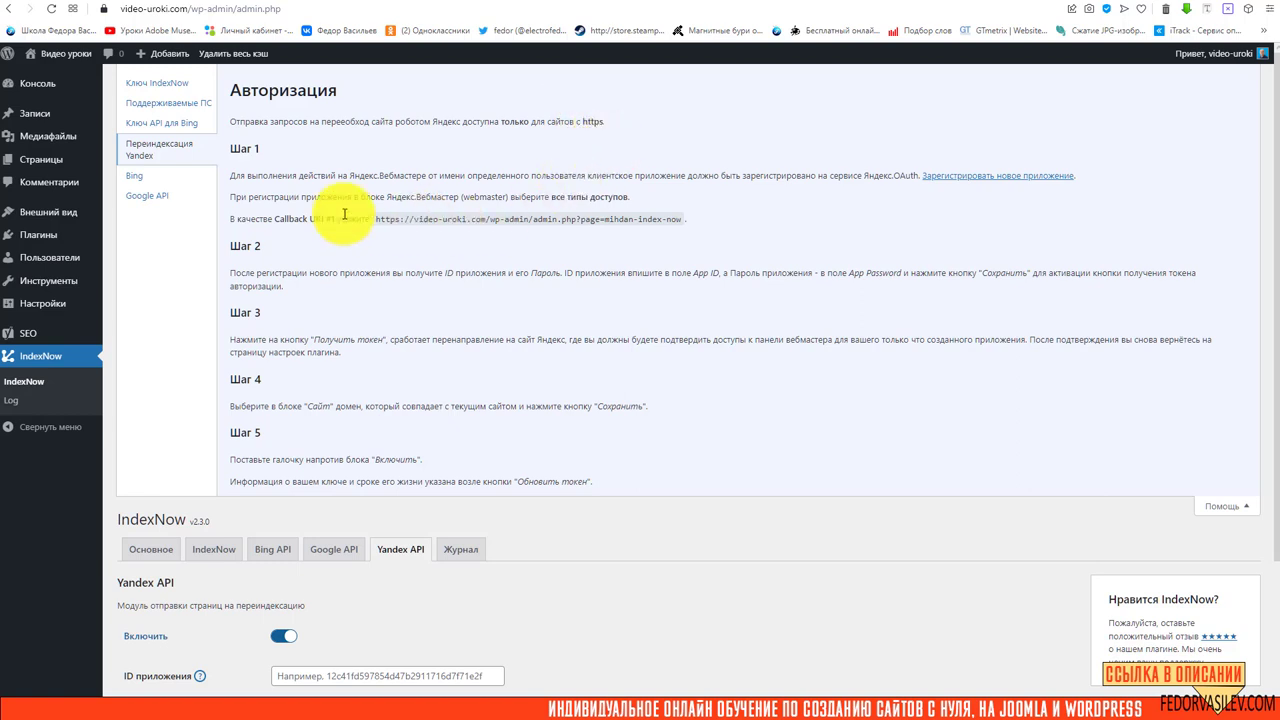
Review Step 1 of the Yandex authorization help and open the page for registering a new Yandex OAuth application
{"action": "left_click_drag", "start_coordinate": [262, 176], "coordinate": [232, 152]}
{"action": "left_click", "coordinate": [305, 176]}
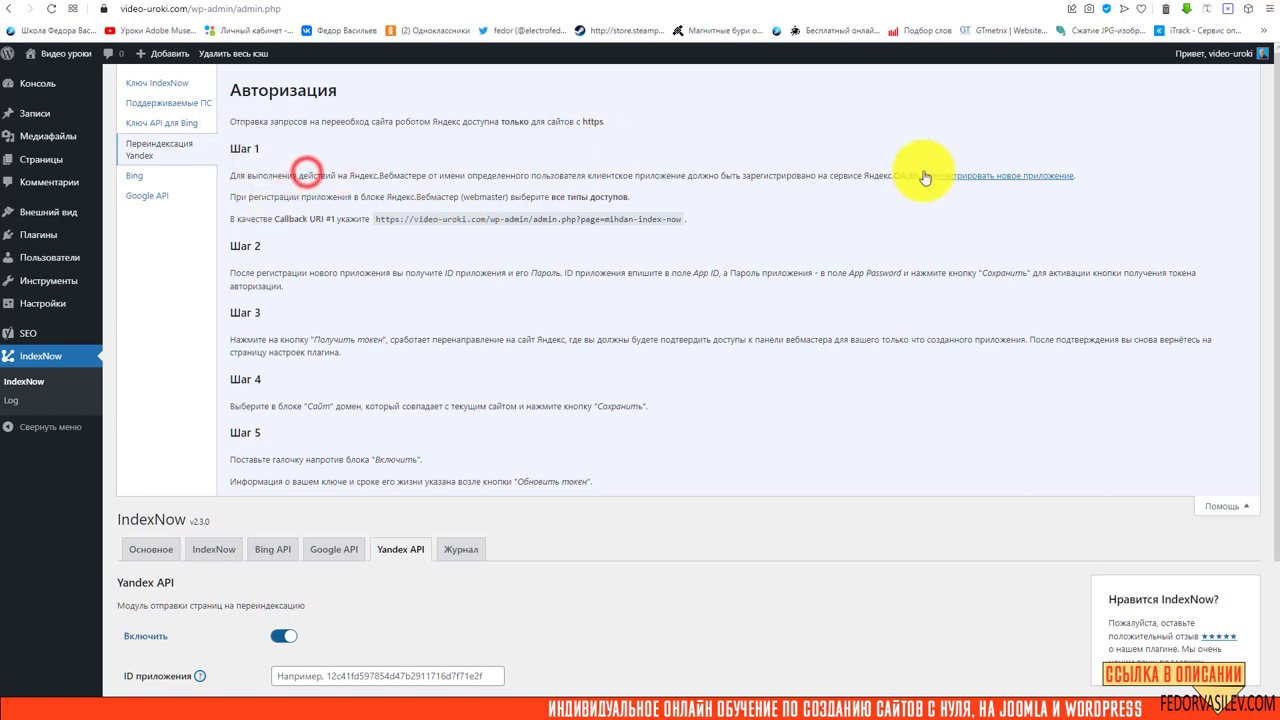
{"action": "left_click", "coordinate": [1031, 184]}
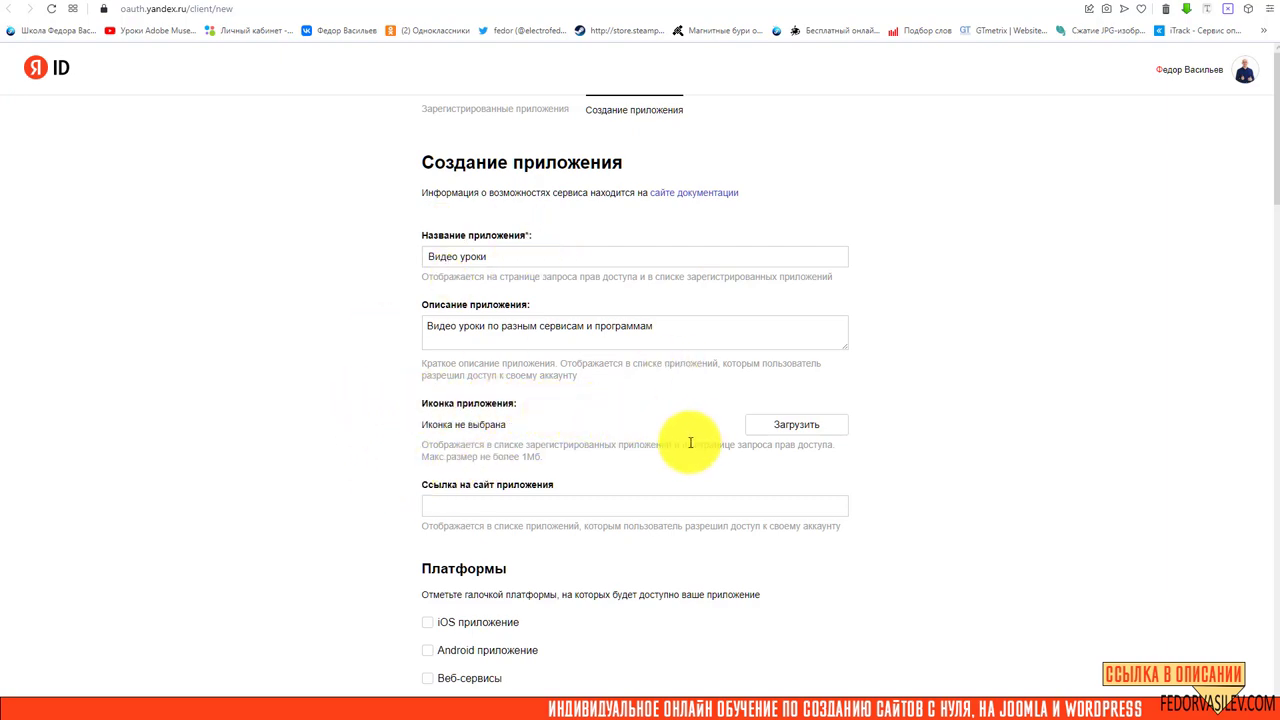
Upload 512.png as the icon of the new application
{"action": "left_click_drag", "start_coordinate": [506, 458], "coordinate": [542, 458]}
{"action": "left_click", "coordinate": [660, 463]}
{"action": "left_click", "coordinate": [796, 425]}
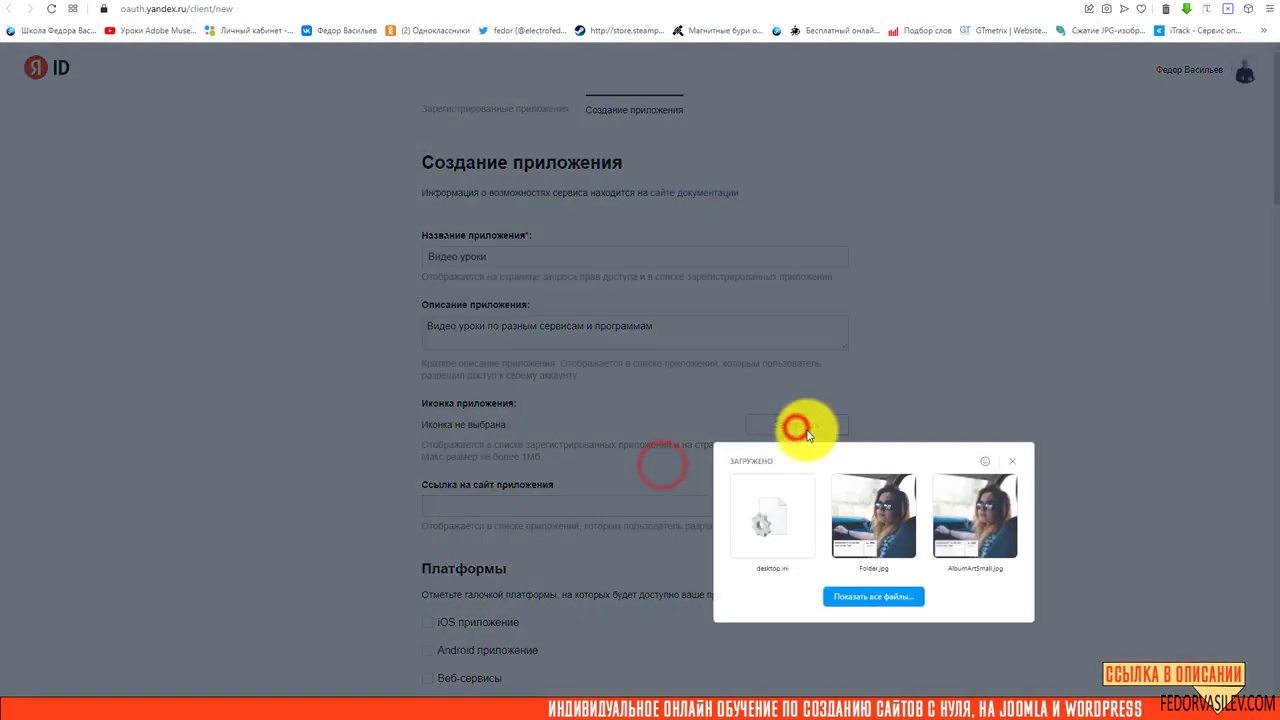
{"action": "left_click", "coordinate": [350, 80]}
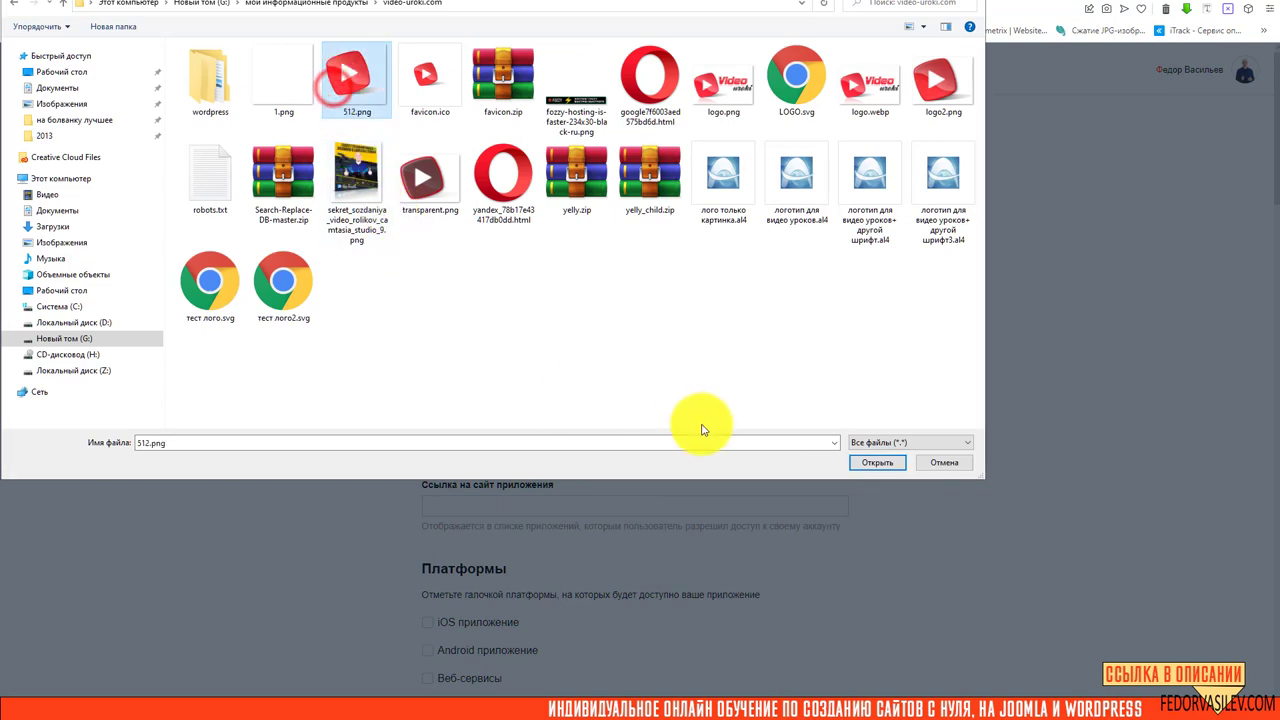
{"action": "left_click", "coordinate": [876, 463]}
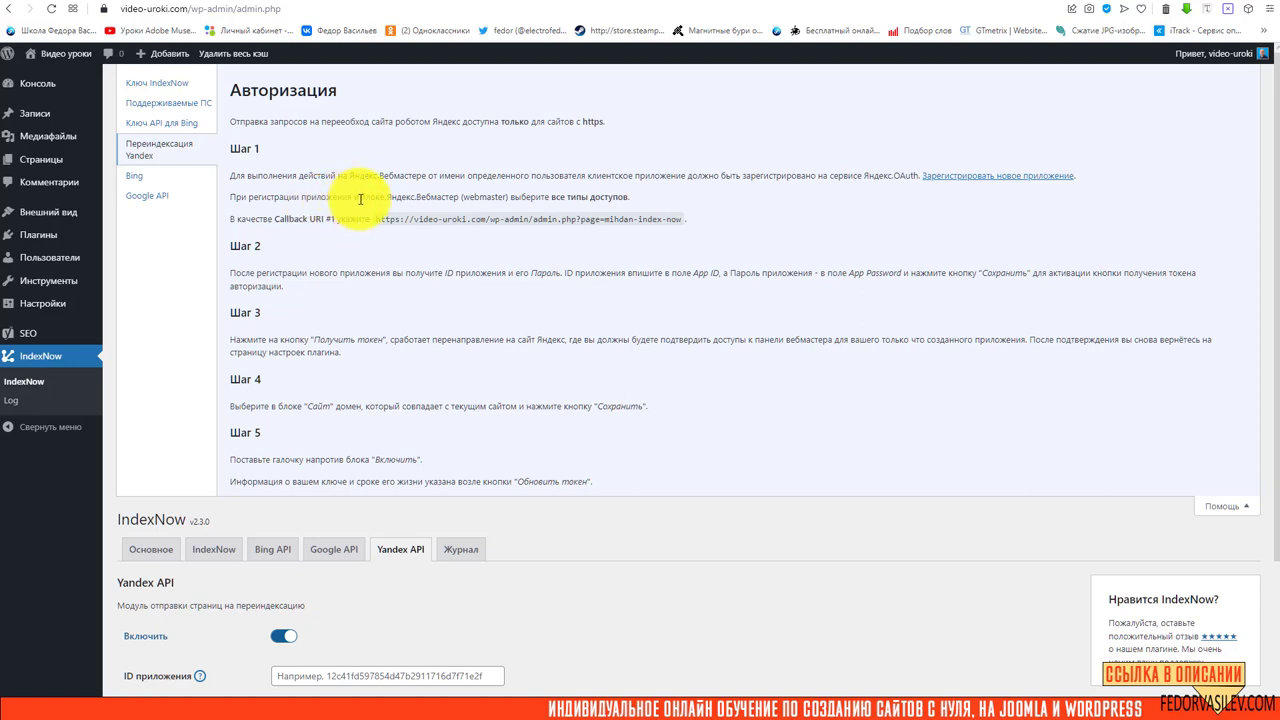
Check the access types required by the plugin help and grant the application all three Яндекс.Вебмастер permissions
{"action": "left_click_drag", "start_coordinate": [389, 197], "coordinate": [630, 197]}
{"action": "left_click", "coordinate": [497, 196]}
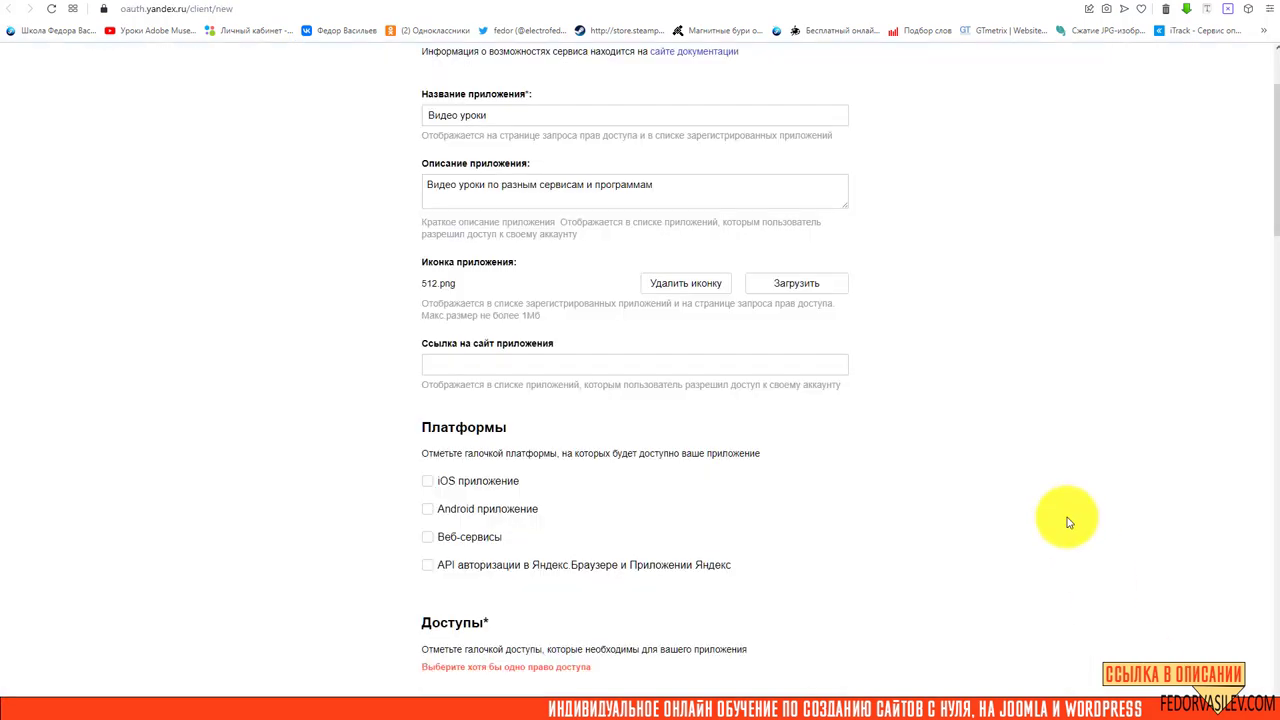
{"action": "scroll", "coordinate": [871, 331], "scroll_direction": "down", "scroll_amount": 8}
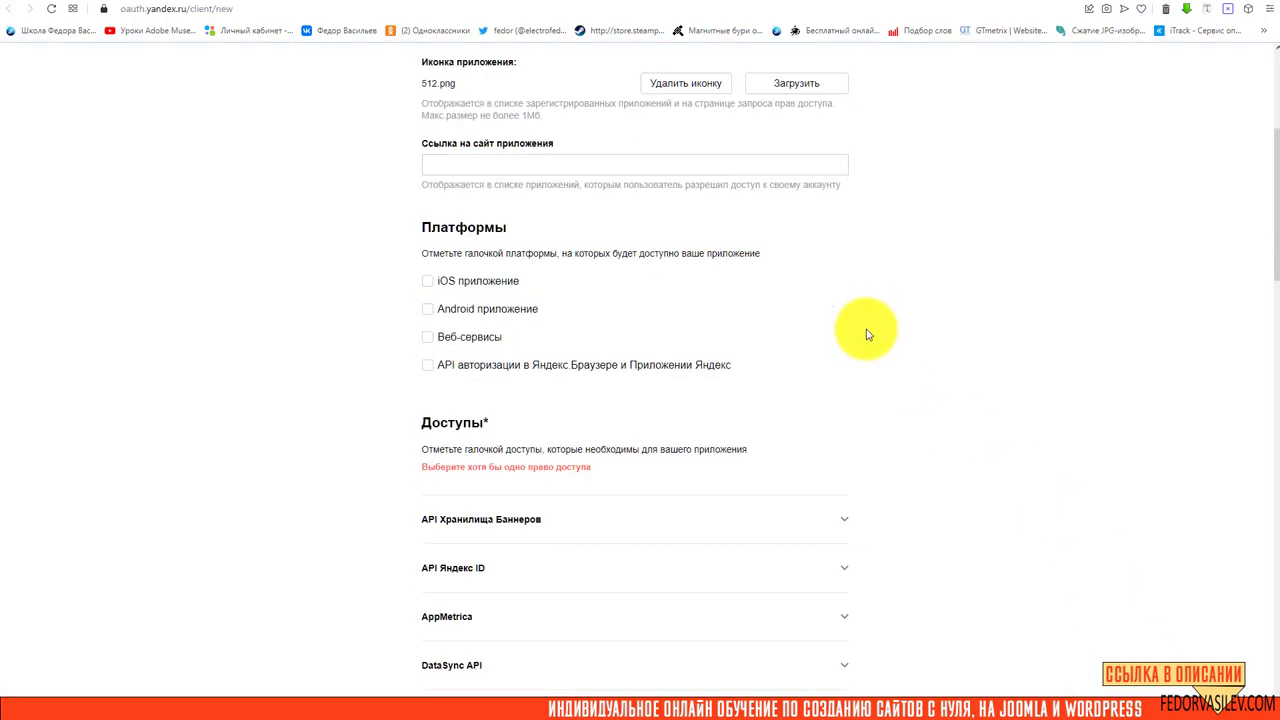
{"action": "scroll", "coordinate": [575, 265], "scroll_direction": "down", "scroll_amount": 3}
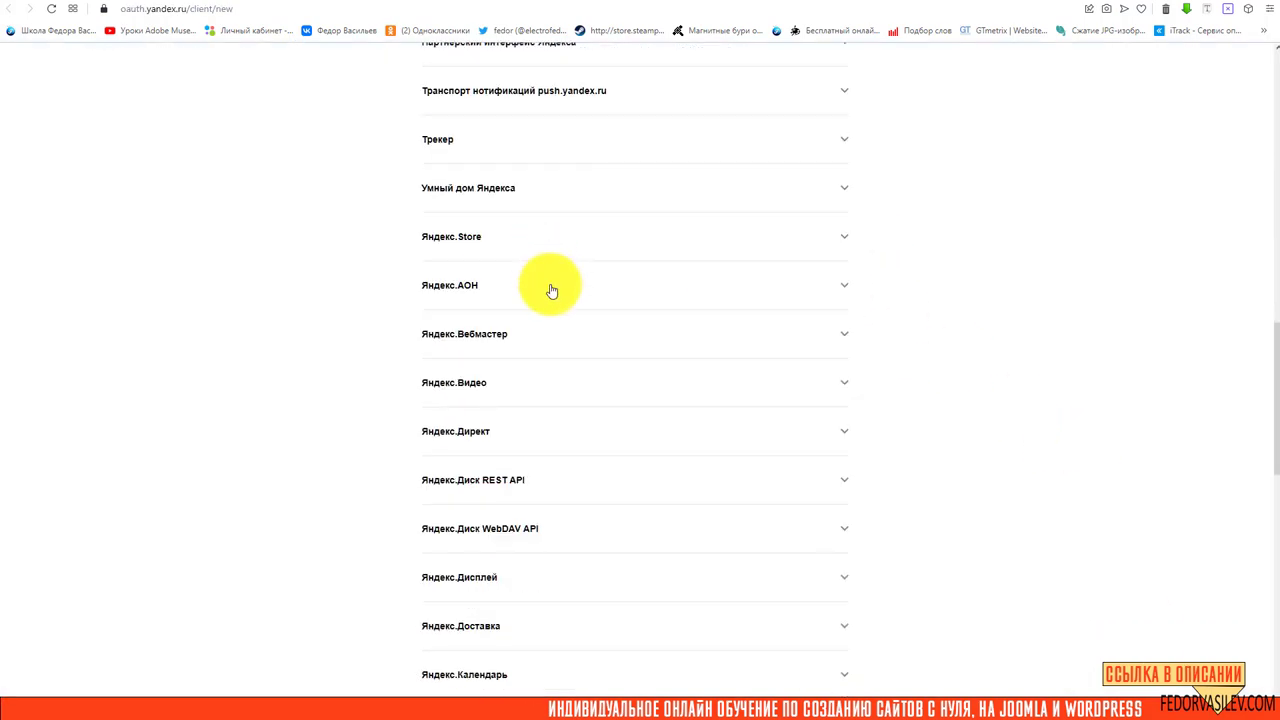
{"action": "left_click", "coordinate": [492, 340]}
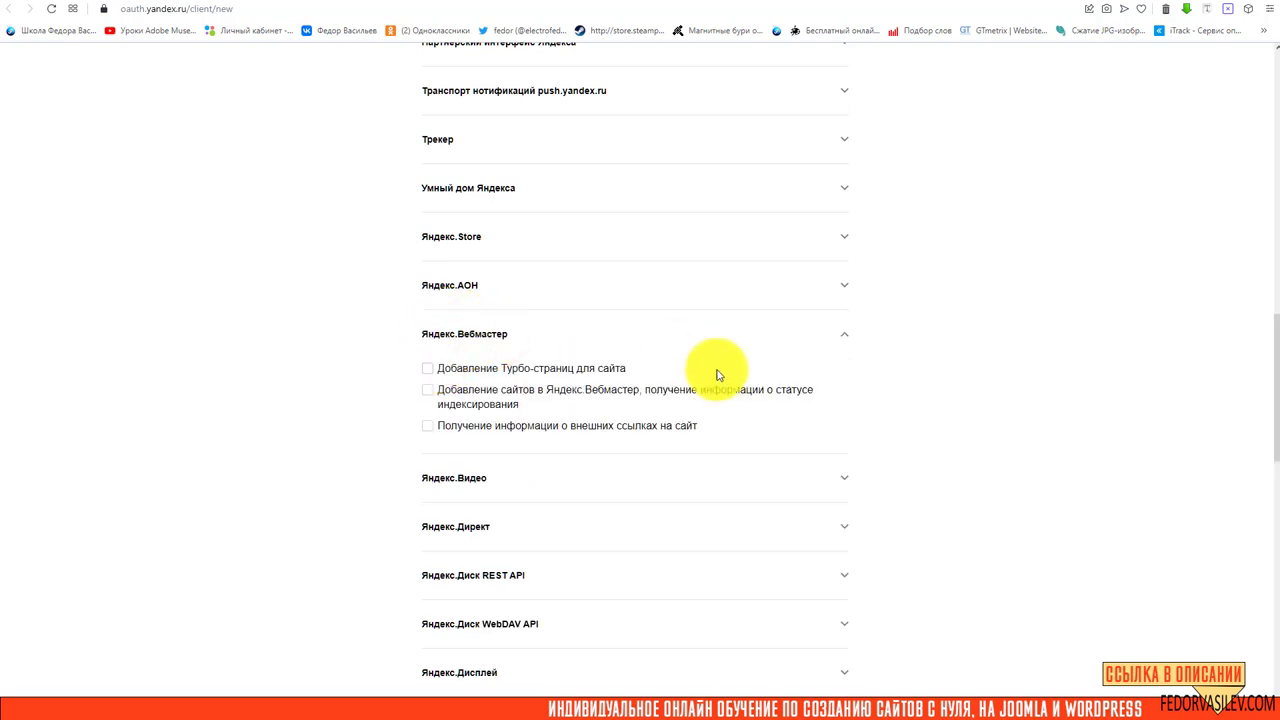
{"action": "left_click", "coordinate": [424, 367]}
{"action": "left_click", "coordinate": [428, 389]}
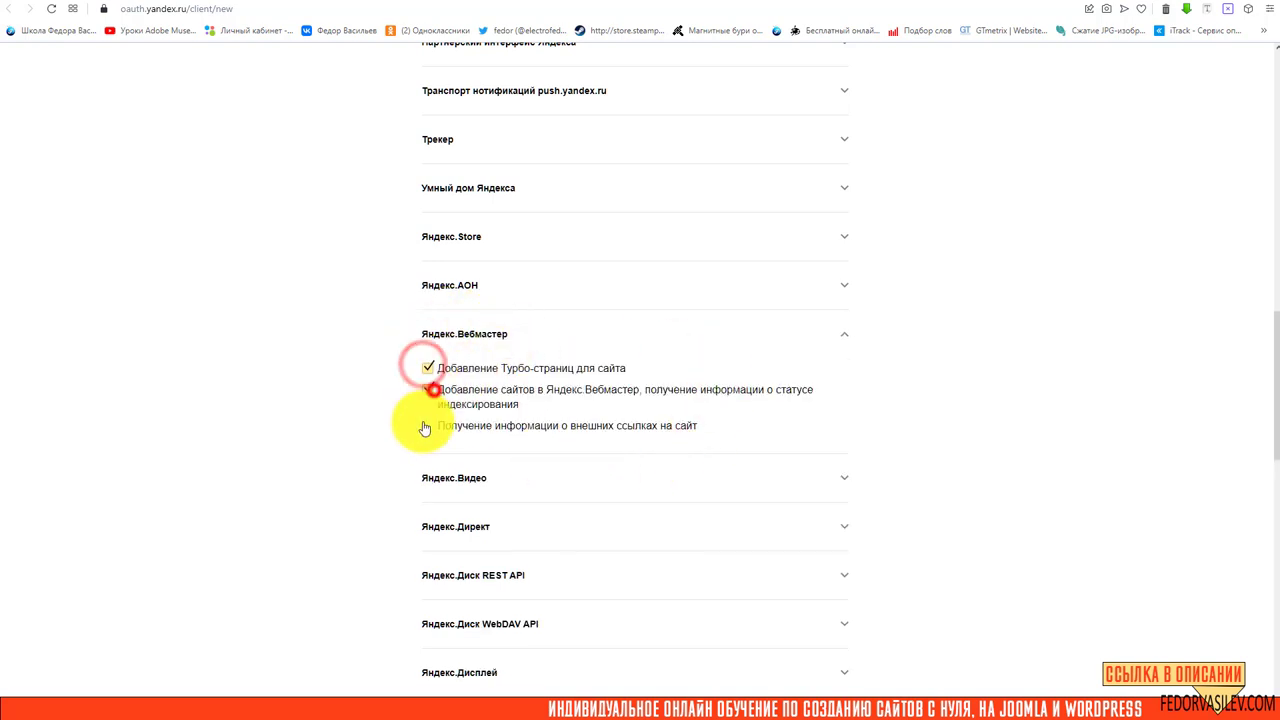
{"action": "left_click", "coordinate": [428, 425]}
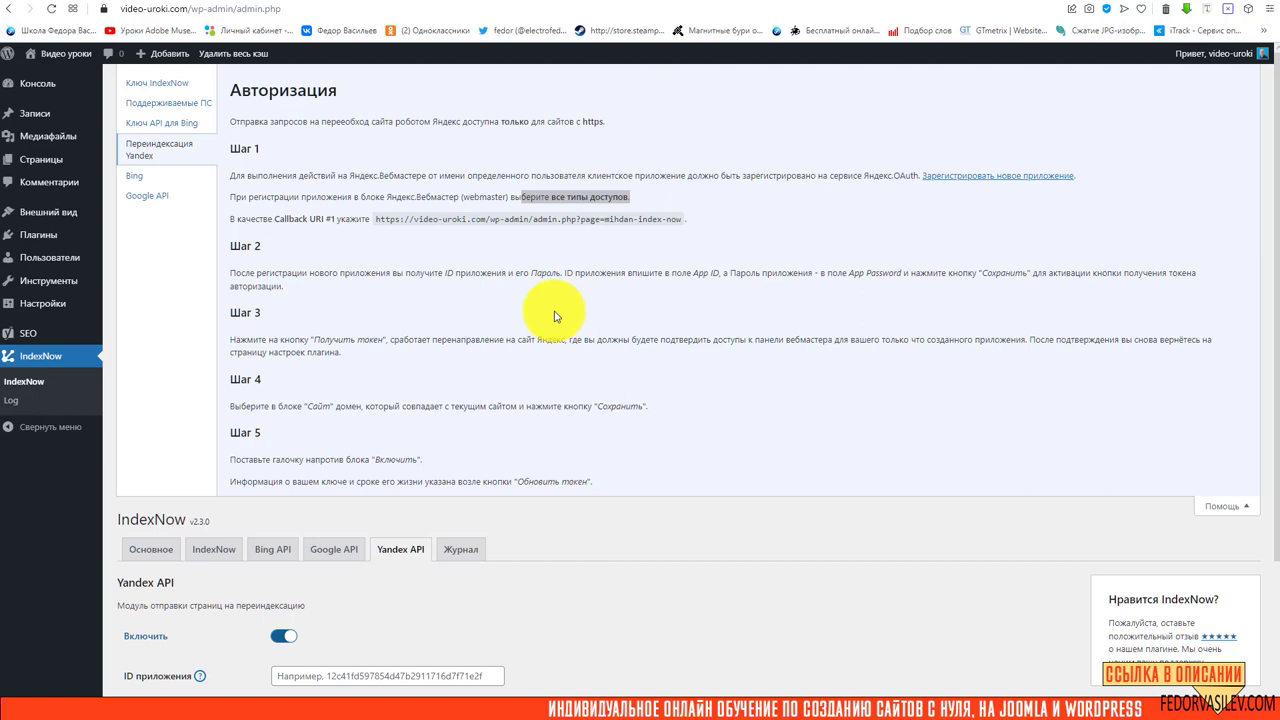
Copy the Callback URI #1 address from Step 1 of the plugin's Yandex authorization help
{"action": "left_click", "coordinate": [276, 242]}
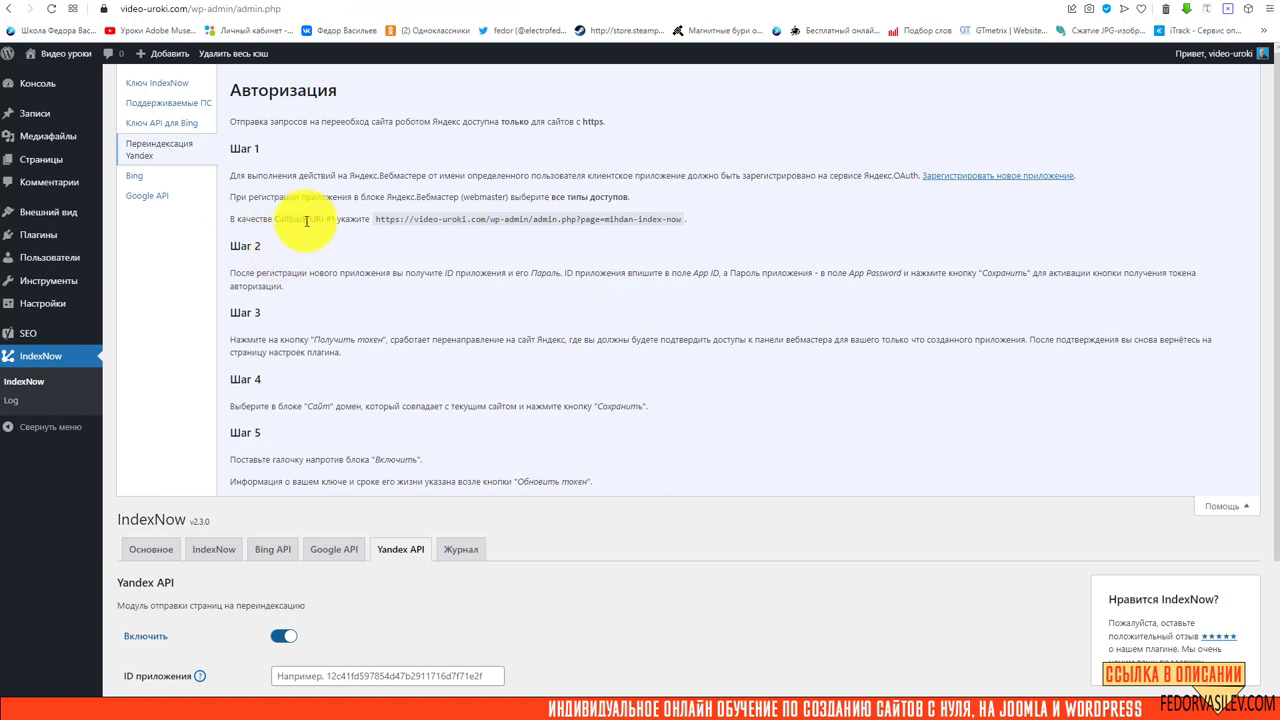
{"action": "left_click_drag", "start_coordinate": [376, 220], "coordinate": [680, 230]}
{"action": "key", "text": "ctrl+c"}
{"action": "left_click", "coordinate": [556, 191]}
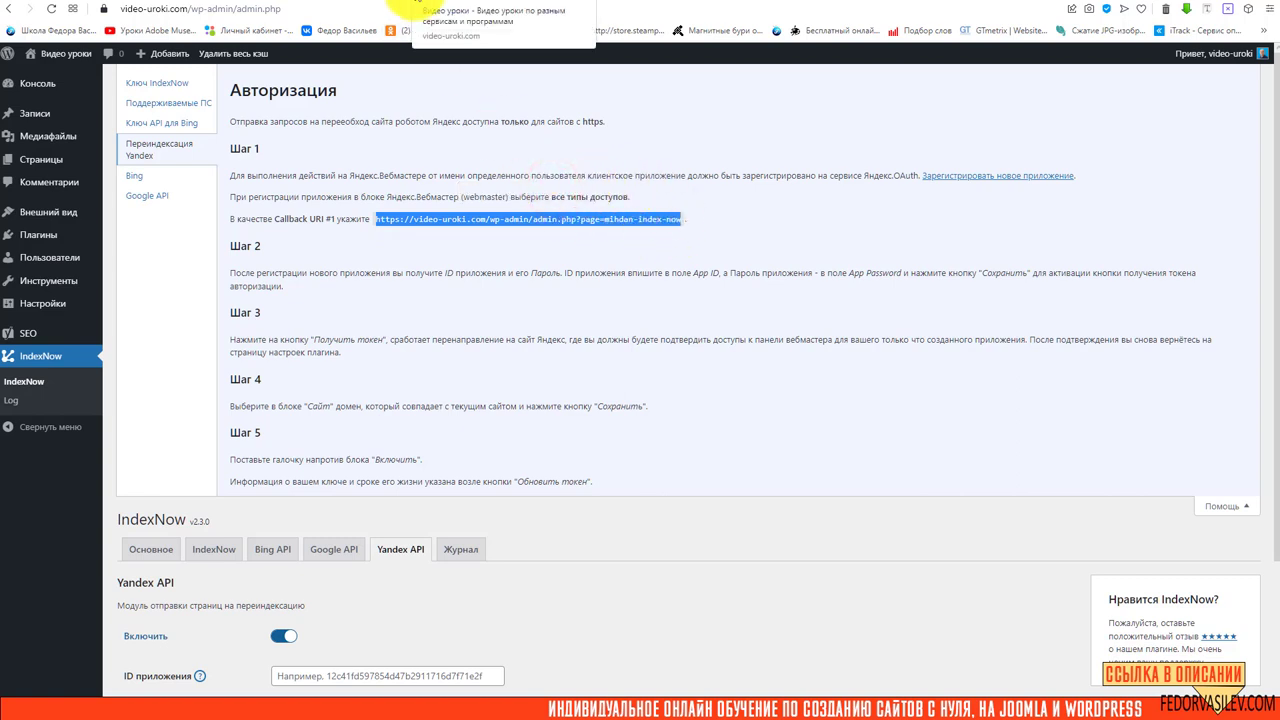
{"action": "left_click", "coordinate": [398, 3]}
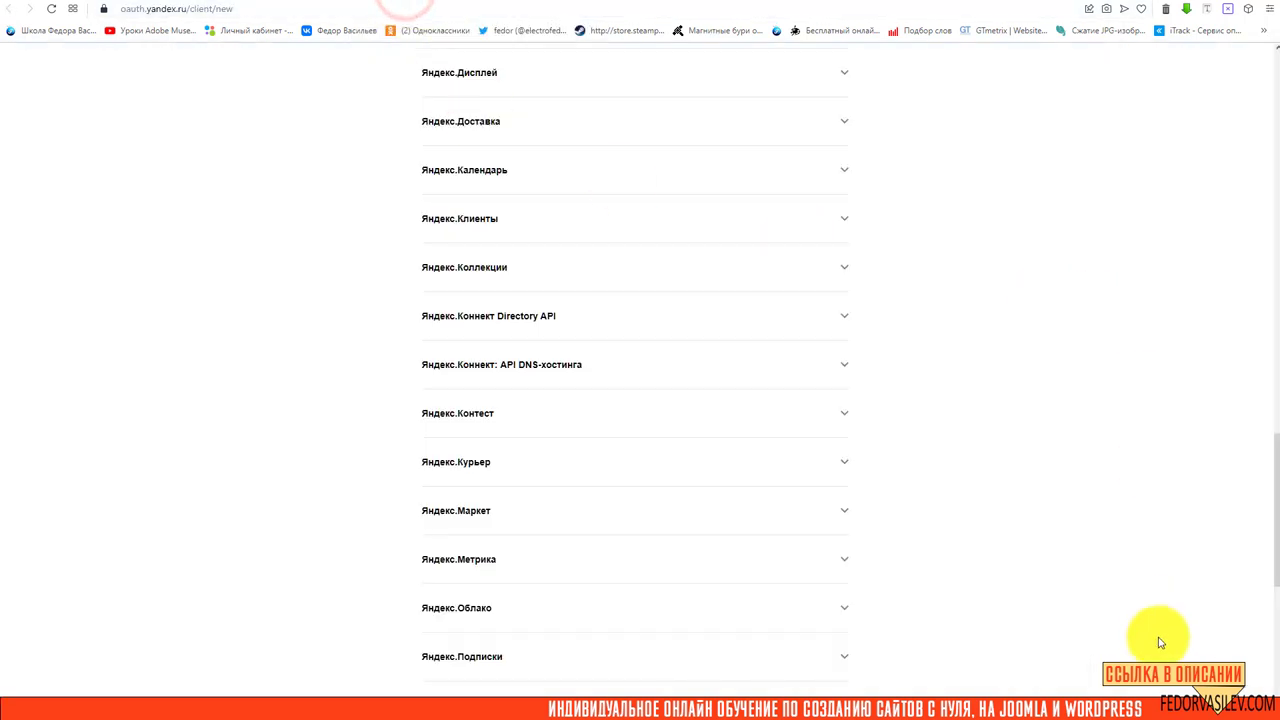
{"action": "scroll", "coordinate": [991, 640], "scroll_direction": "up", "scroll_amount": 15}
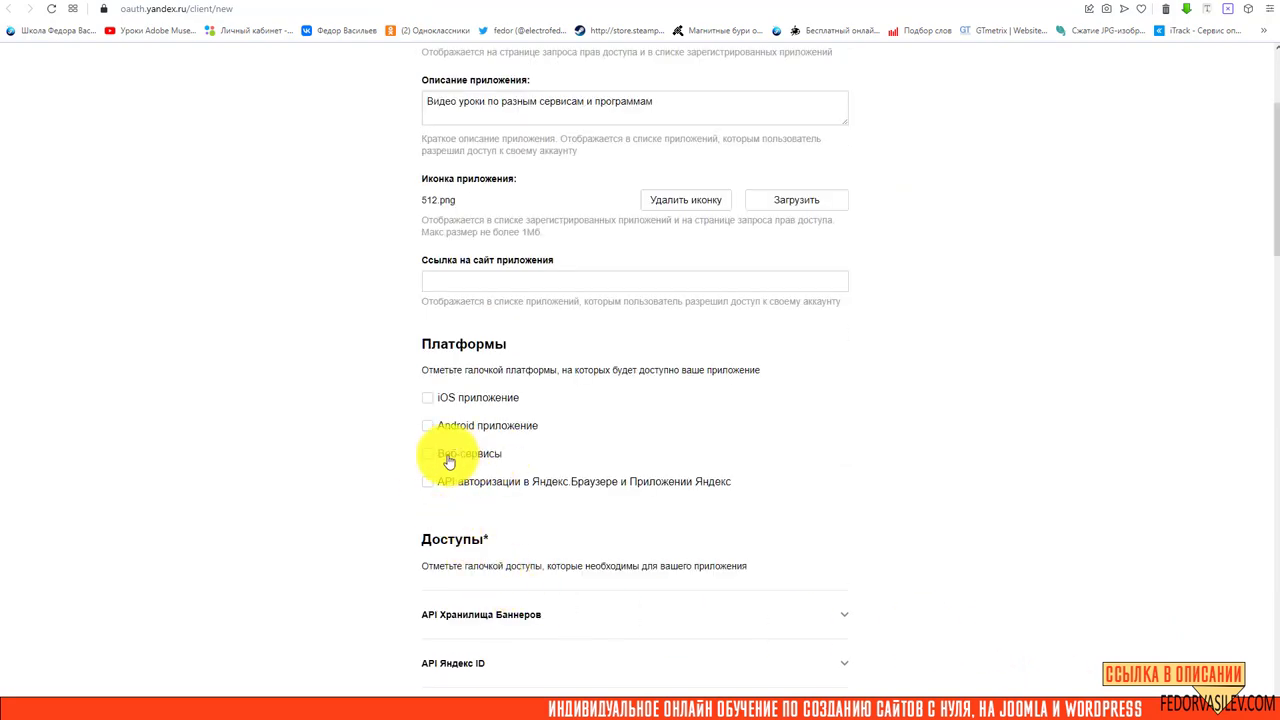
{"action": "scroll", "coordinate": [380, 446], "scroll_direction": "up", "scroll_amount": 2}
{"action": "scroll", "coordinate": [378, 446], "scroll_direction": "down", "scroll_amount": 2}
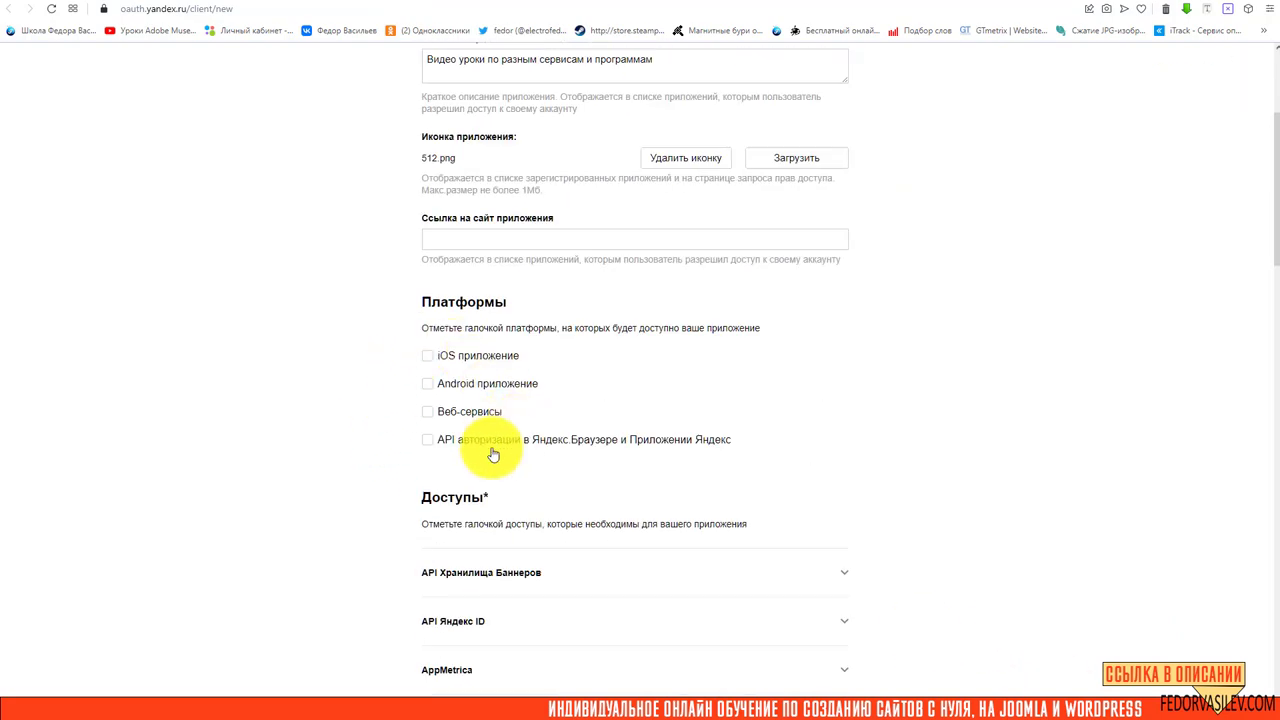
{"action": "scroll", "coordinate": [403, 414], "scroll_direction": "up", "scroll_amount": 2}
{"action": "scroll", "coordinate": [470, 300], "scroll_direction": "down", "scroll_amount": 2}
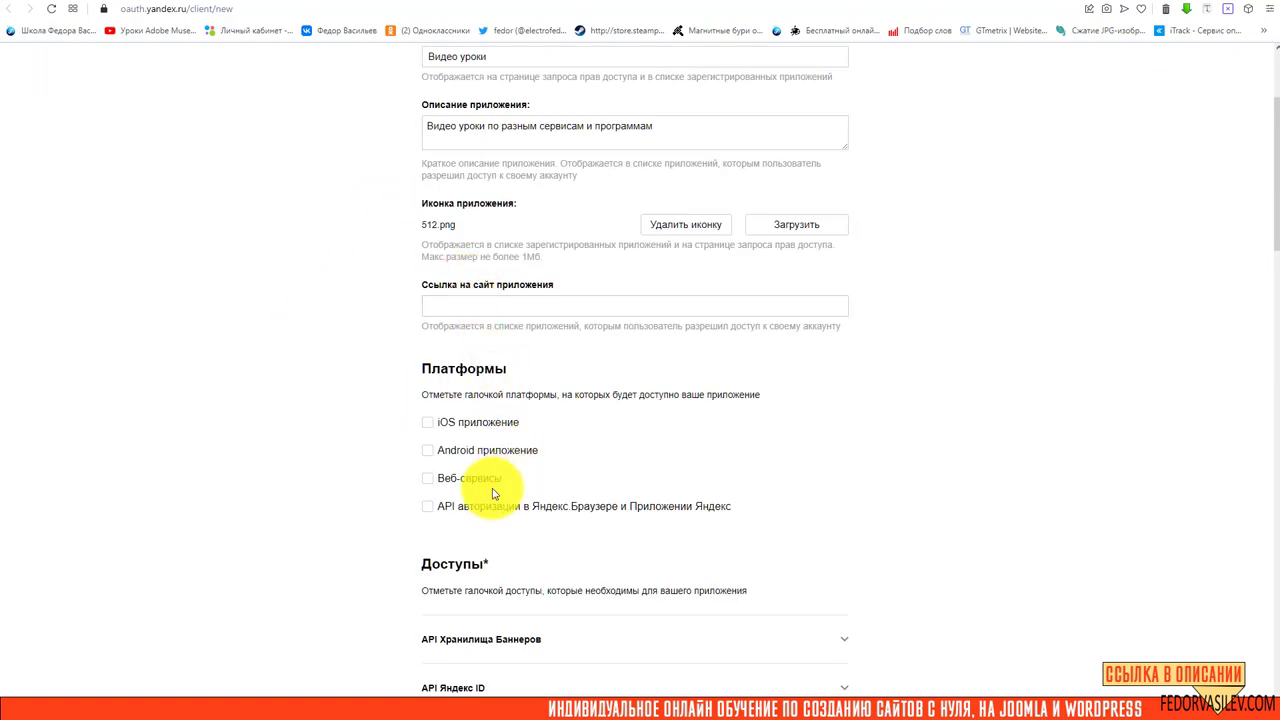
{"action": "left_click", "coordinate": [427, 477]}
{"action": "scroll", "coordinate": [345, 470], "scroll_direction": "down", "scroll_amount": 1}
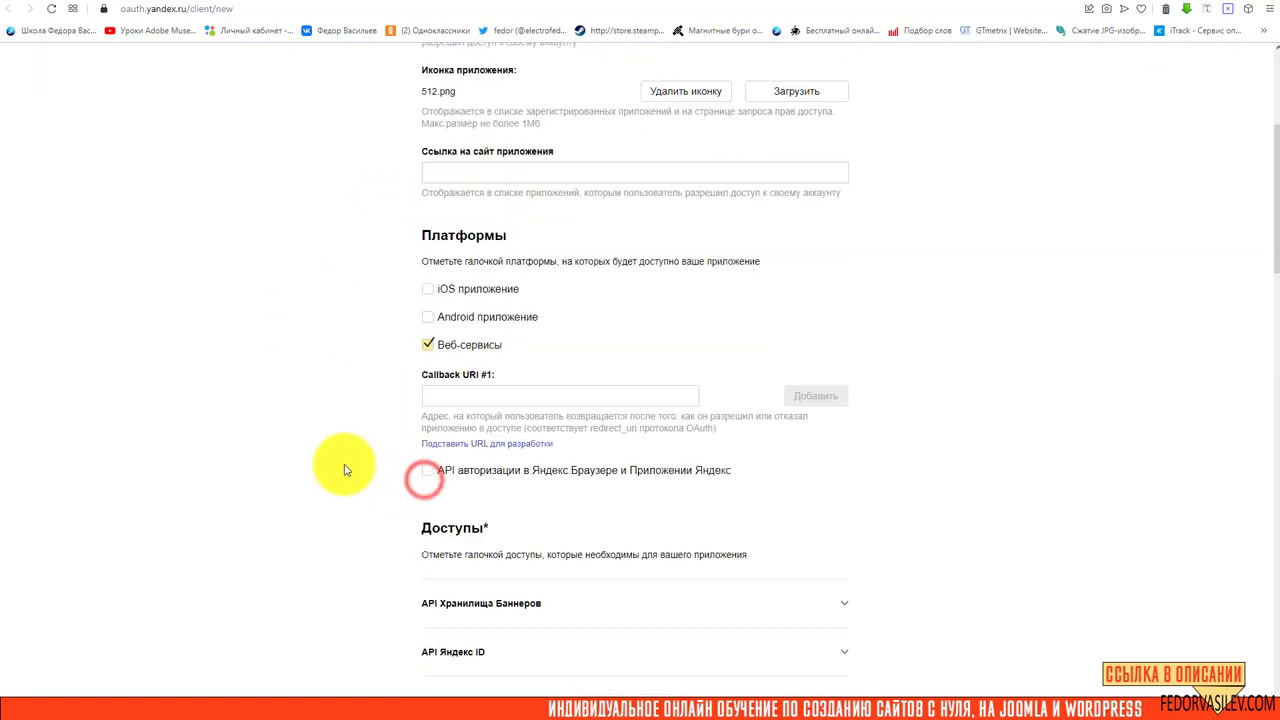
{"action": "right_click", "coordinate": [446, 394]}
{"action": "left_click", "coordinate": [466, 495]}
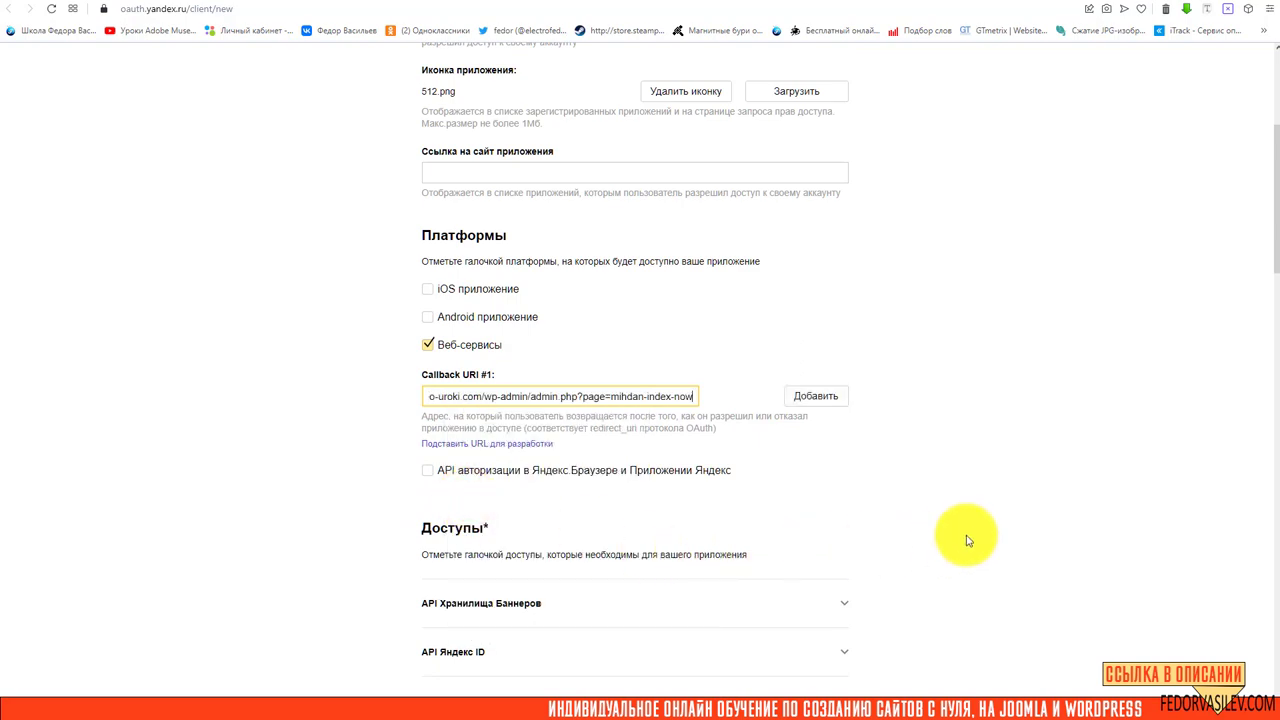
{"action": "scroll", "coordinate": [967, 541], "scroll_direction": "down", "scroll_amount": 20}
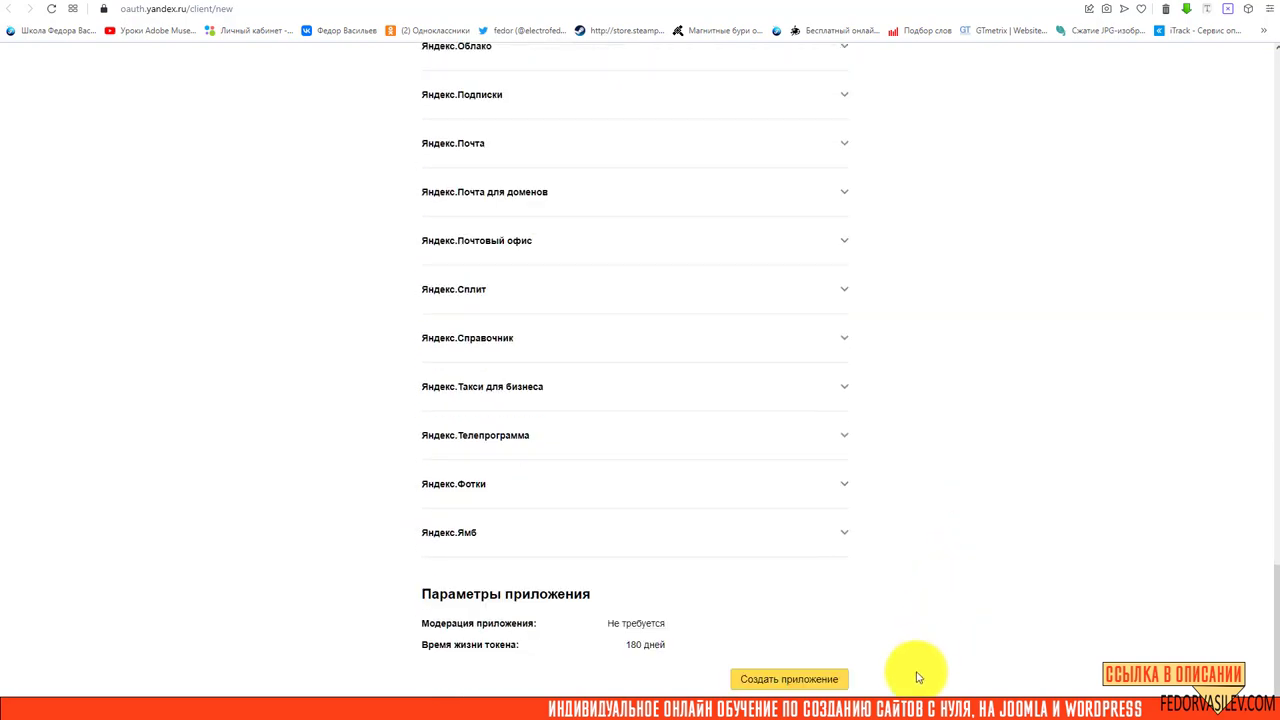
{"action": "left_click", "coordinate": [806, 681]}
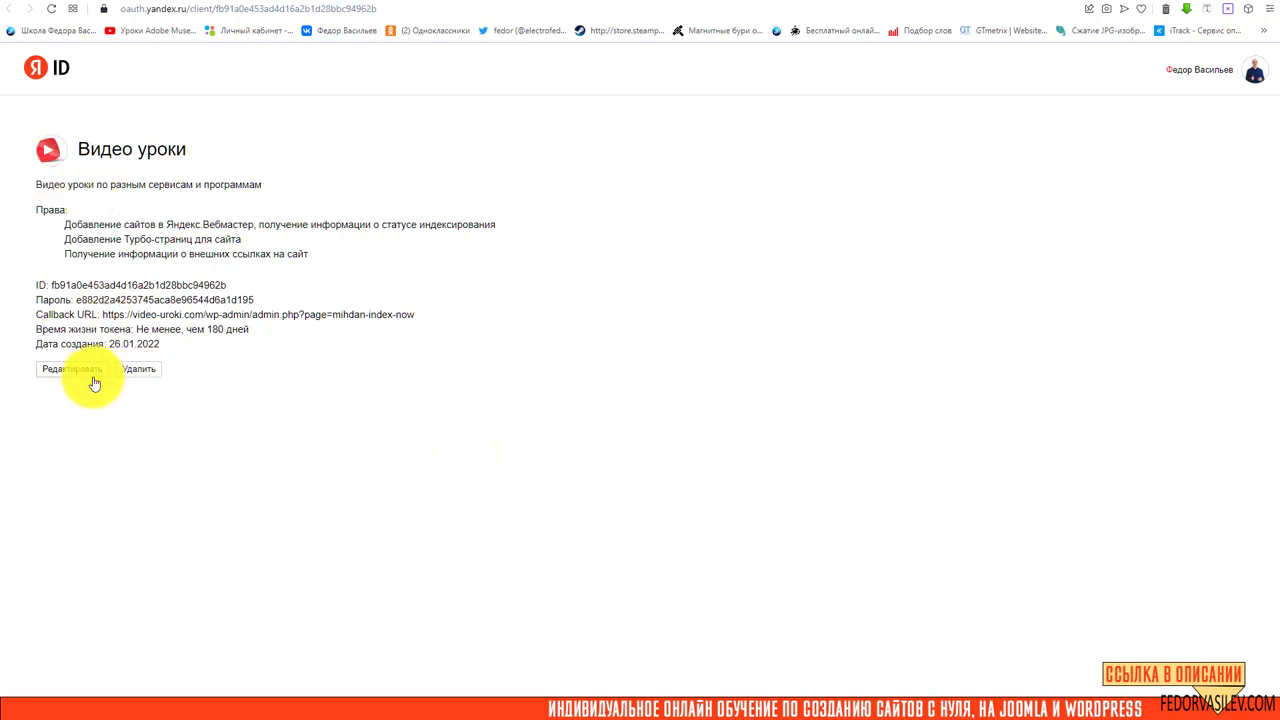
Copy the ID of the newly registered Yandex application
{"action": "left_click_drag", "start_coordinate": [230, 285], "coordinate": [72, 284]}
{"action": "left_click", "coordinate": [193, 295]}
{"action": "left_click_drag", "start_coordinate": [286, 297], "coordinate": [55, 286]}
{"action": "left_click", "coordinate": [122, 305]}
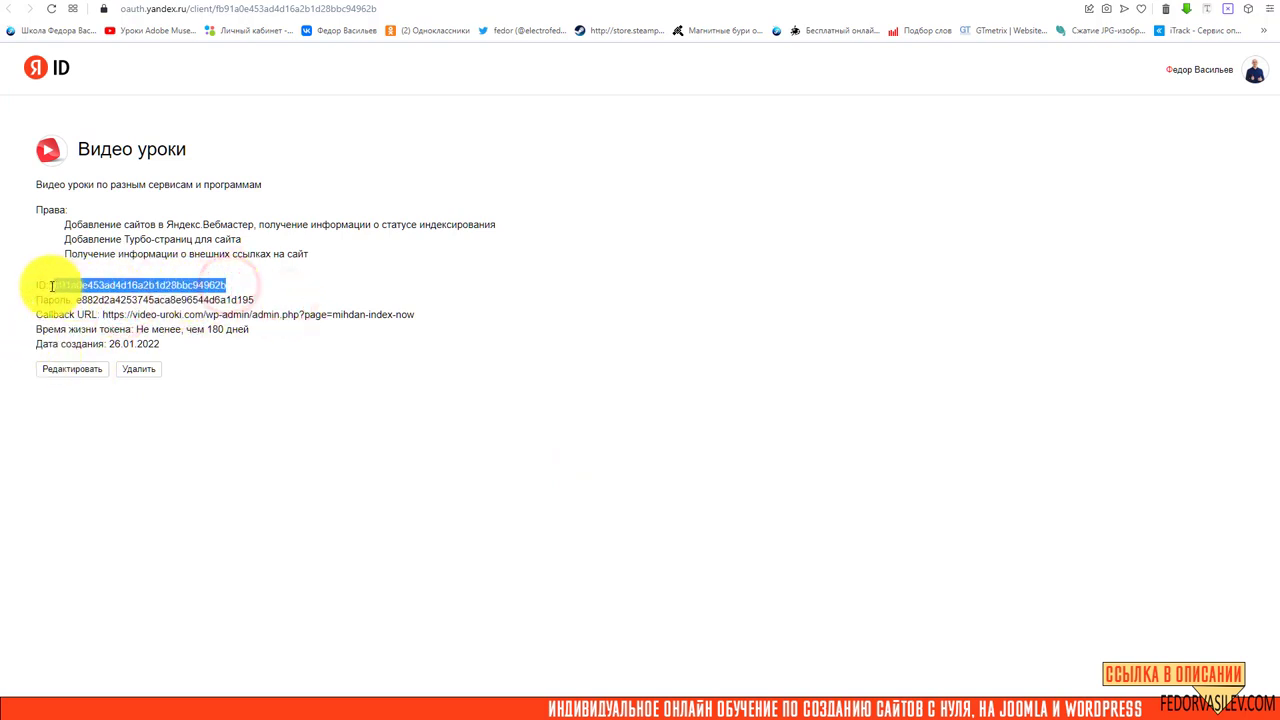
{"action": "left_click", "coordinate": [160, 255]}
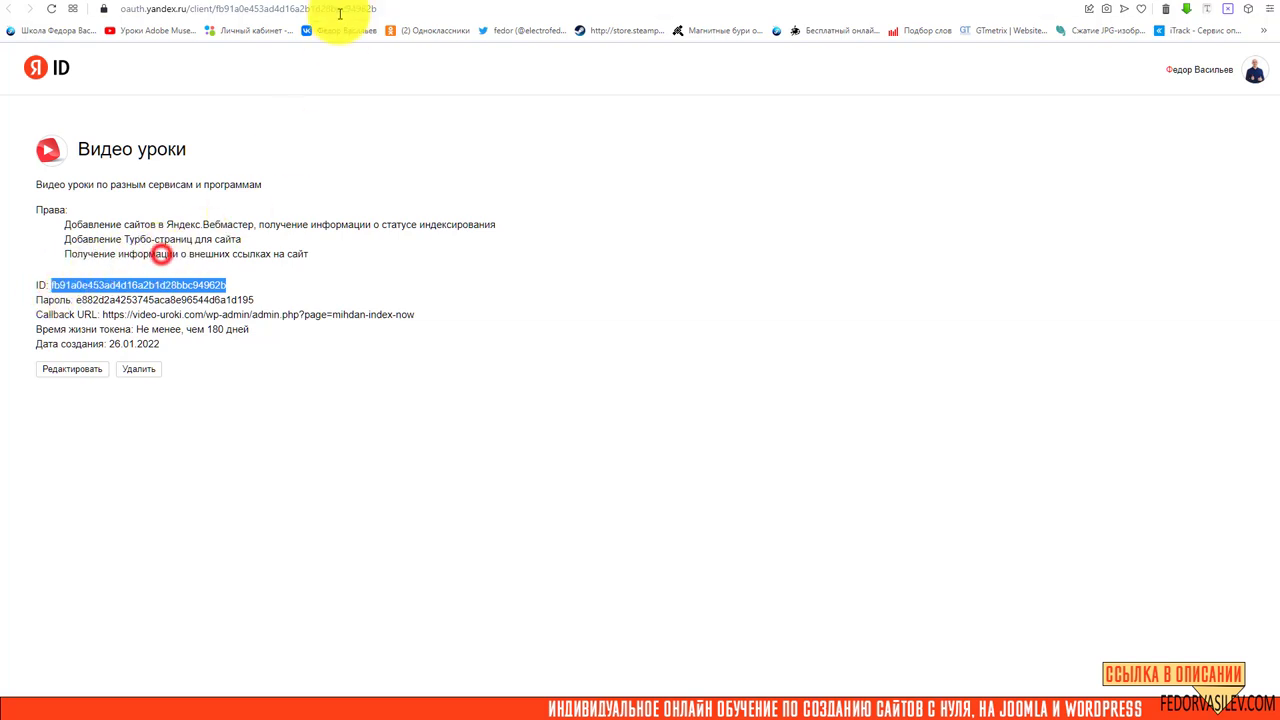
Return to the plugin's Yandex API settings, close the help and paste the copied application ID into ID приложения
{"action": "left_click", "coordinate": [360, 6]}
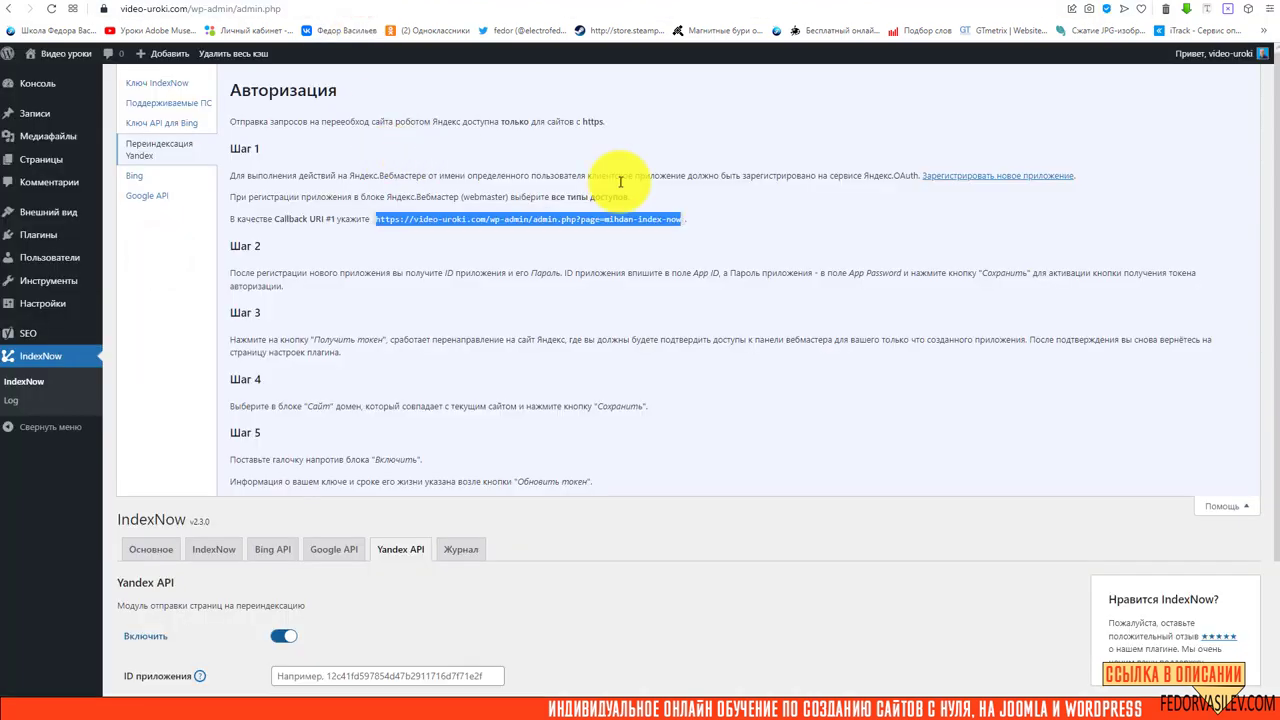
{"action": "left_click", "coordinate": [1228, 506]}
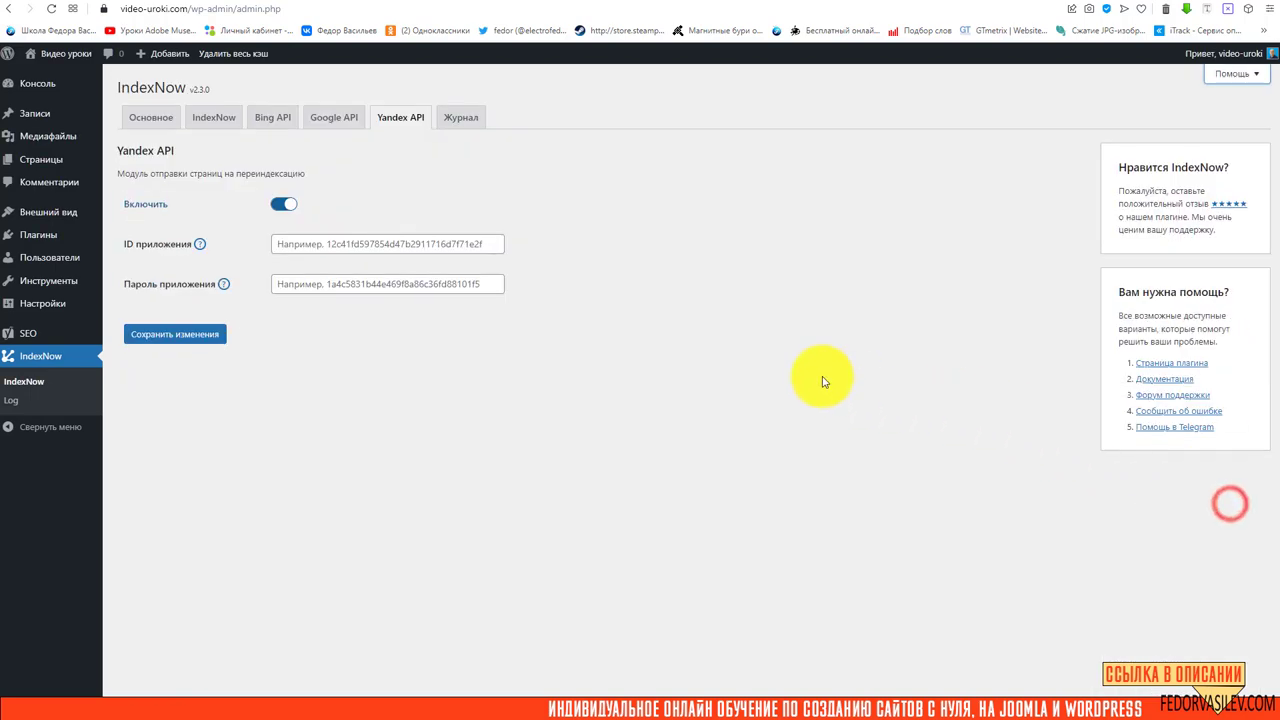
{"action": "left_click", "coordinate": [481, 246]}
{"action": "right_click", "coordinate": [481, 246]}
{"action": "left_click", "coordinate": [490, 352]}
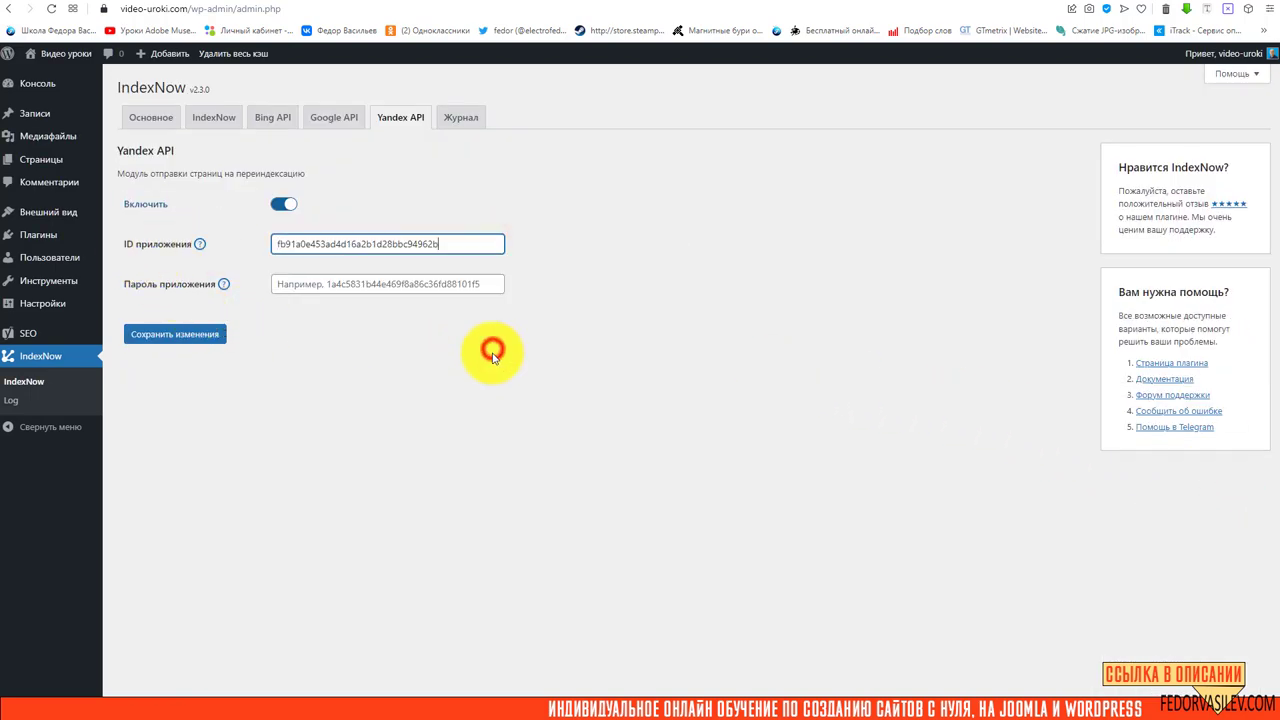
Copy the application password from the Yandex application page into Пароль приложения and save the Yandex API settings
{"action": "left_click", "coordinate": [340, 2]}
{"action": "left_click_drag", "start_coordinate": [251, 300], "coordinate": [76, 300]}
{"action": "left_click", "coordinate": [175, 281]}
{"action": "left_click", "coordinate": [337, 6]}
{"action": "left_click", "coordinate": [276, 284]}
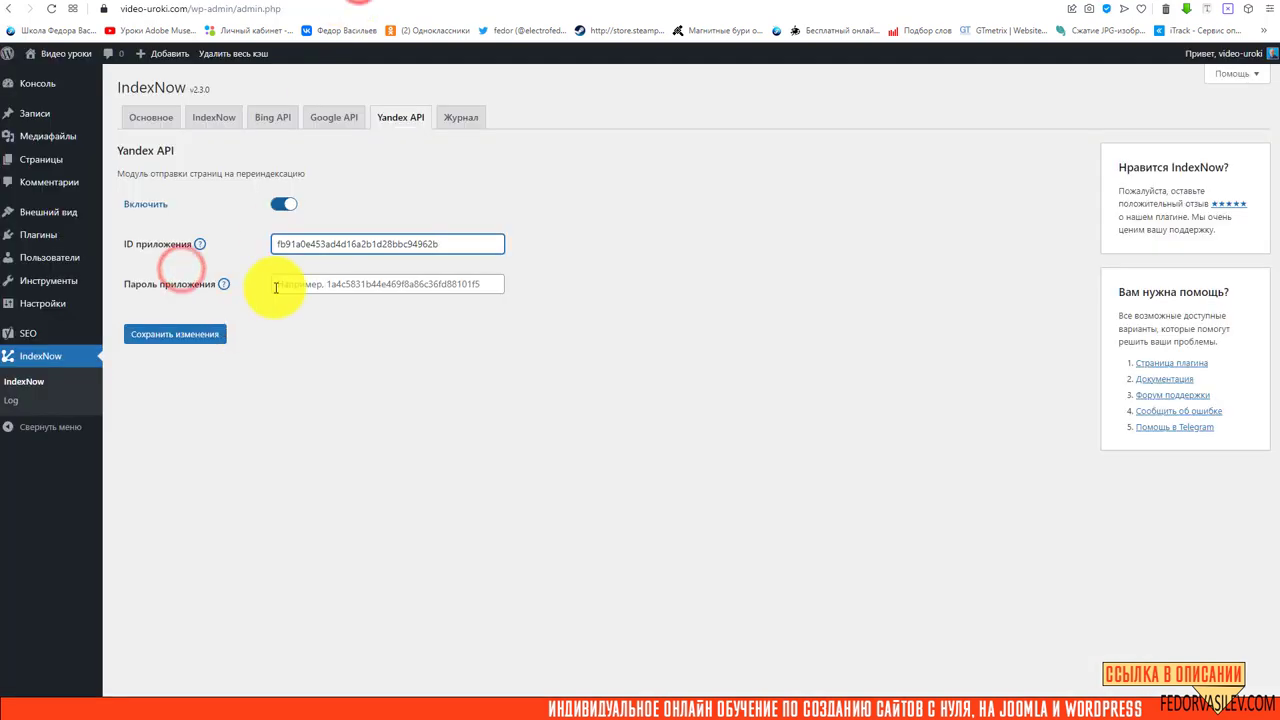
{"action": "right_click", "coordinate": [277, 284]}
{"action": "left_click", "coordinate": [330, 386]}
{"action": "left_click", "coordinate": [190, 334]}
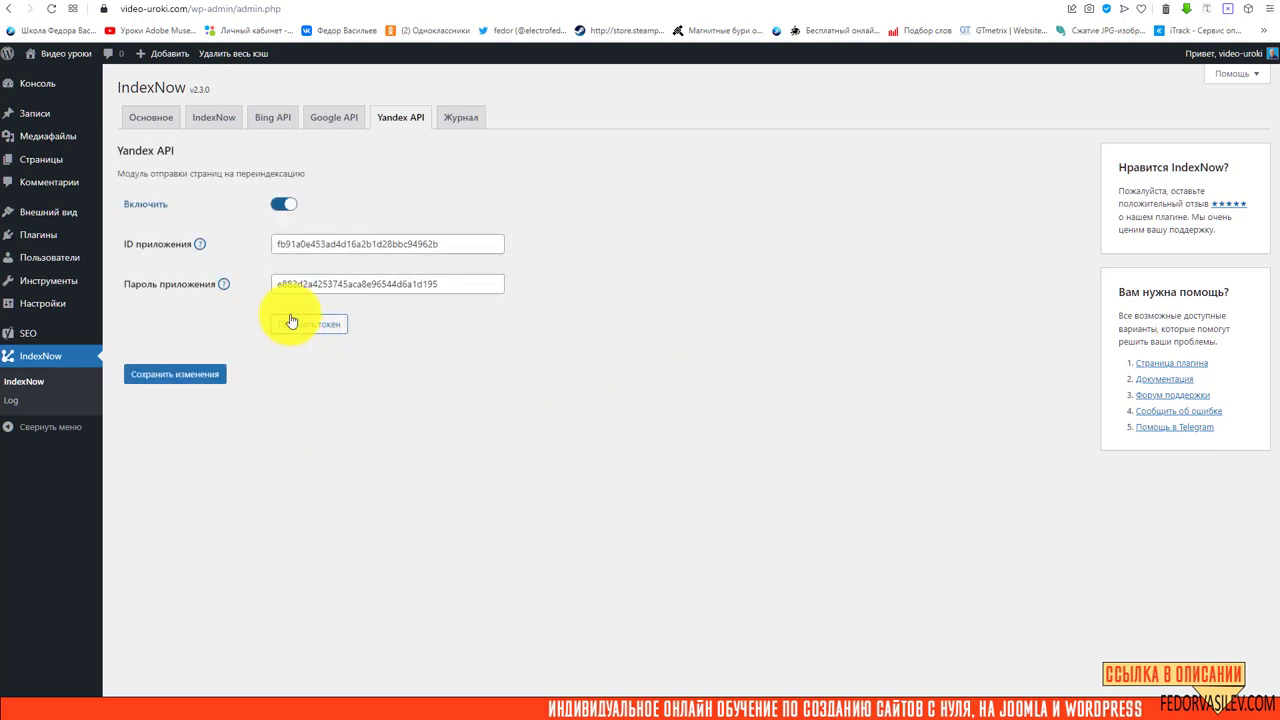
Obtain the Yandex access token for the plugin and examine its key and expiry information
{"action": "left_click", "coordinate": [307, 330]}
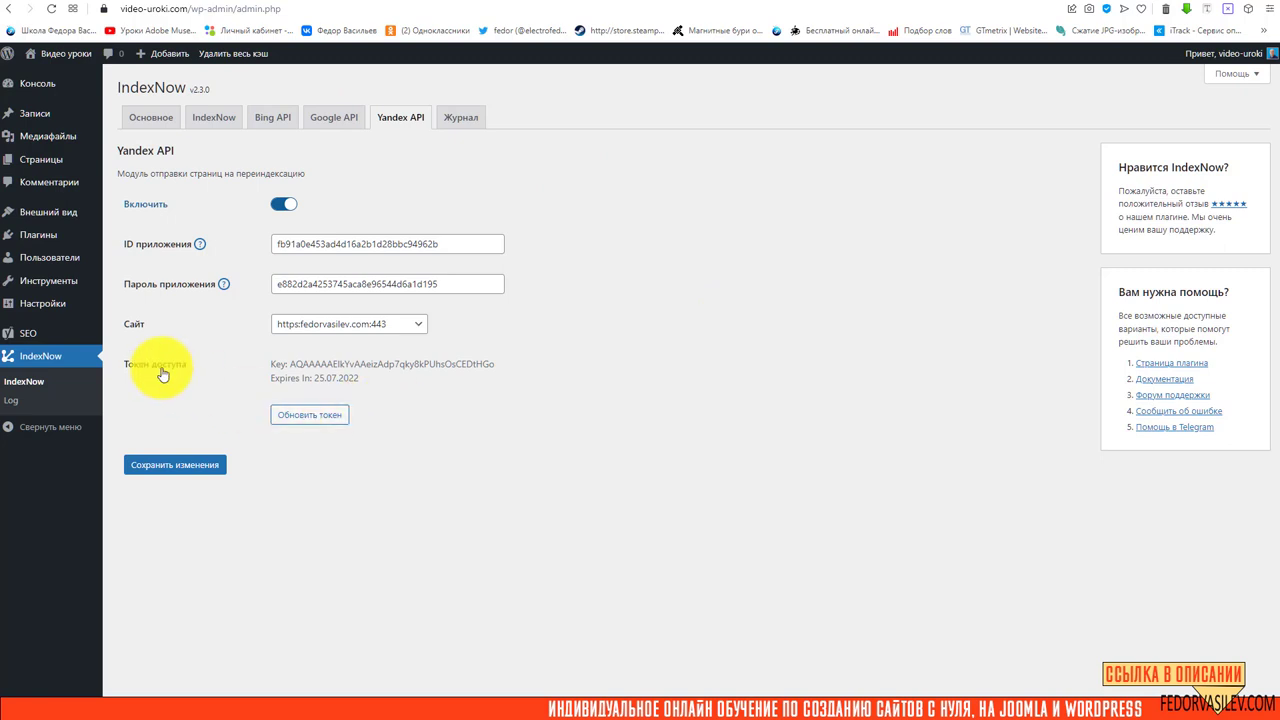
{"action": "left_click_drag", "start_coordinate": [297, 363], "coordinate": [492, 365]}
{"action": "left_click", "coordinate": [211, 378]}
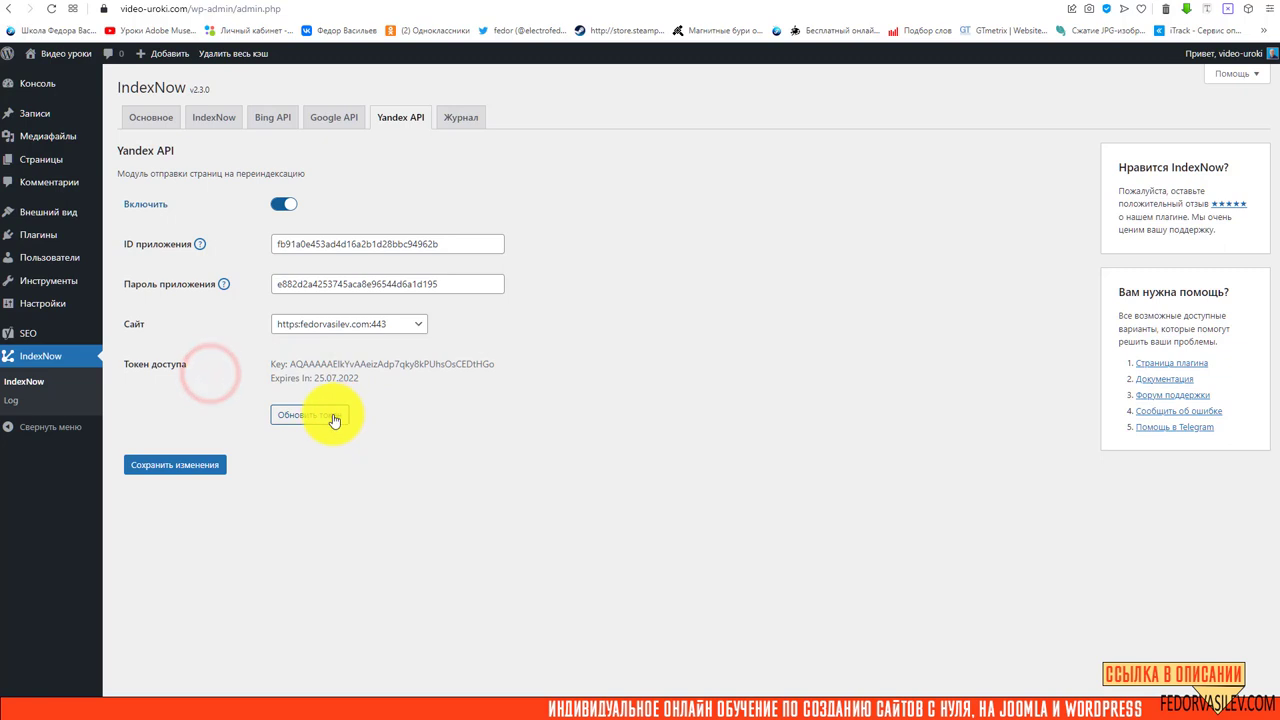
Set the Yandex API site to https:video-uroki.com:443 and save the changes
{"action": "left_click", "coordinate": [419, 330]}
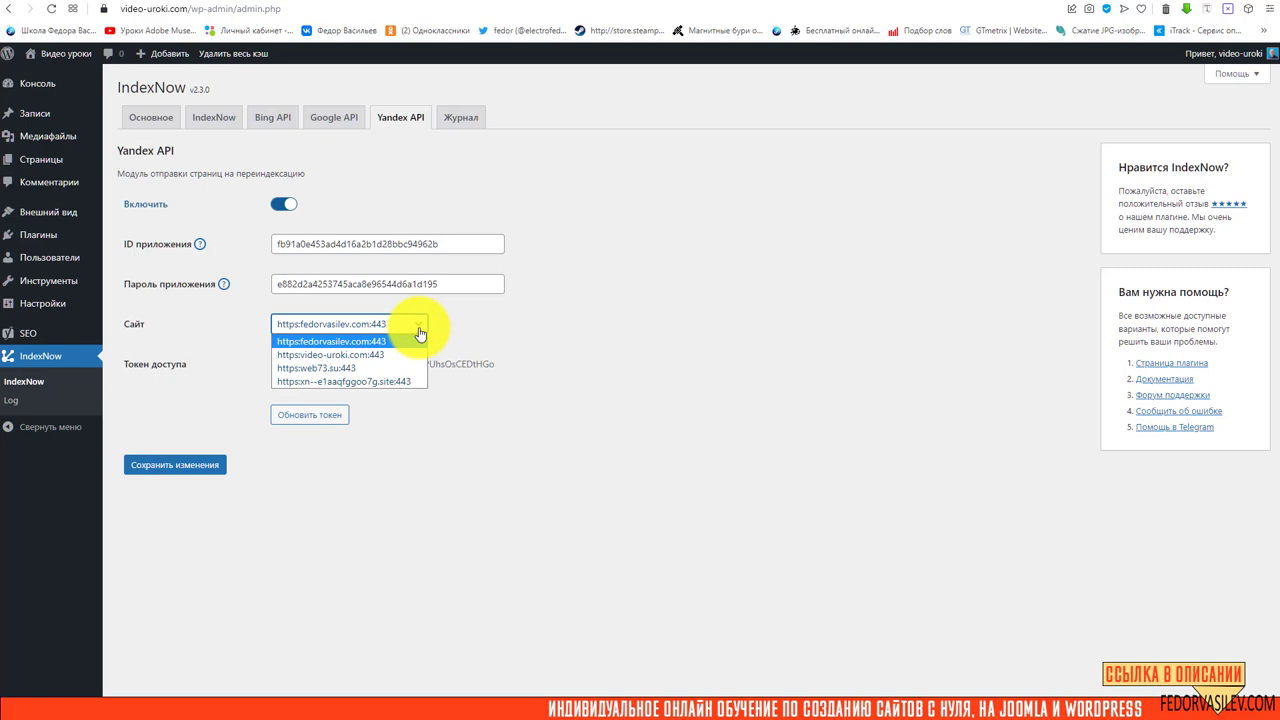
{"action": "left_click", "coordinate": [361, 361]}
{"action": "left_click", "coordinate": [174, 464]}
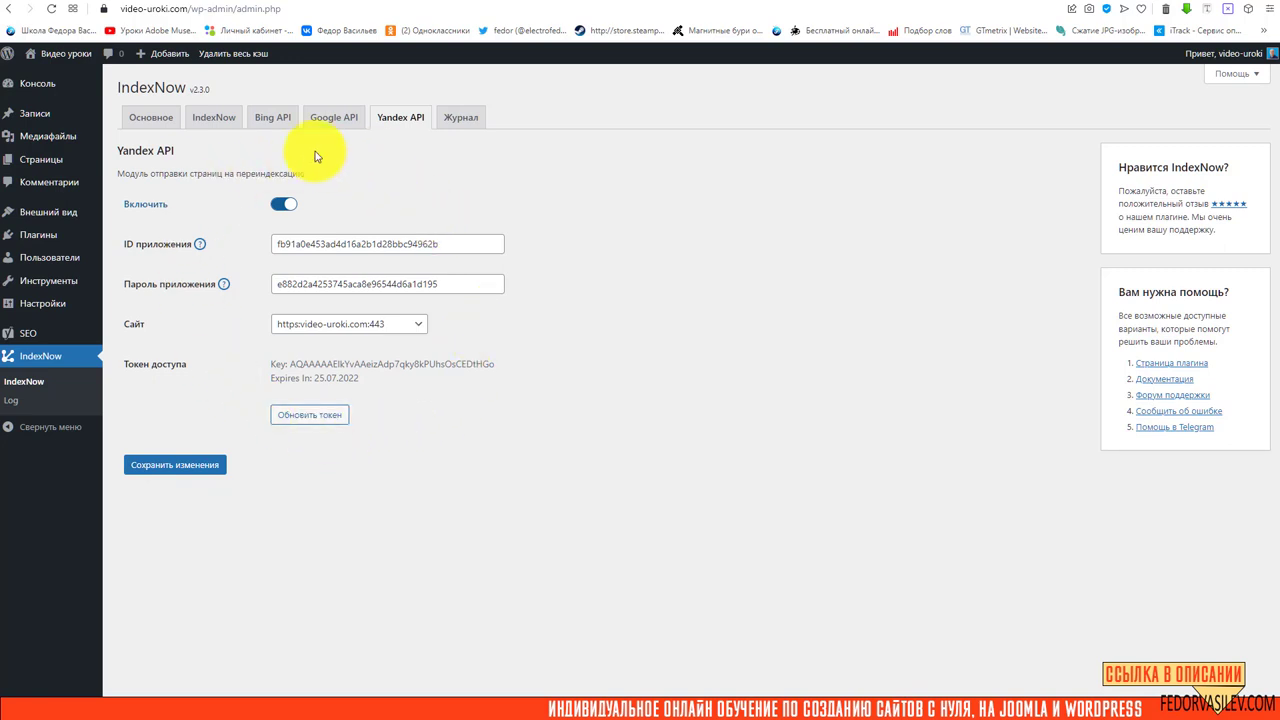
Look through the Google API and Bing API settings, ending with the log (Журнал) settings
{"action": "left_click", "coordinate": [328, 120]}
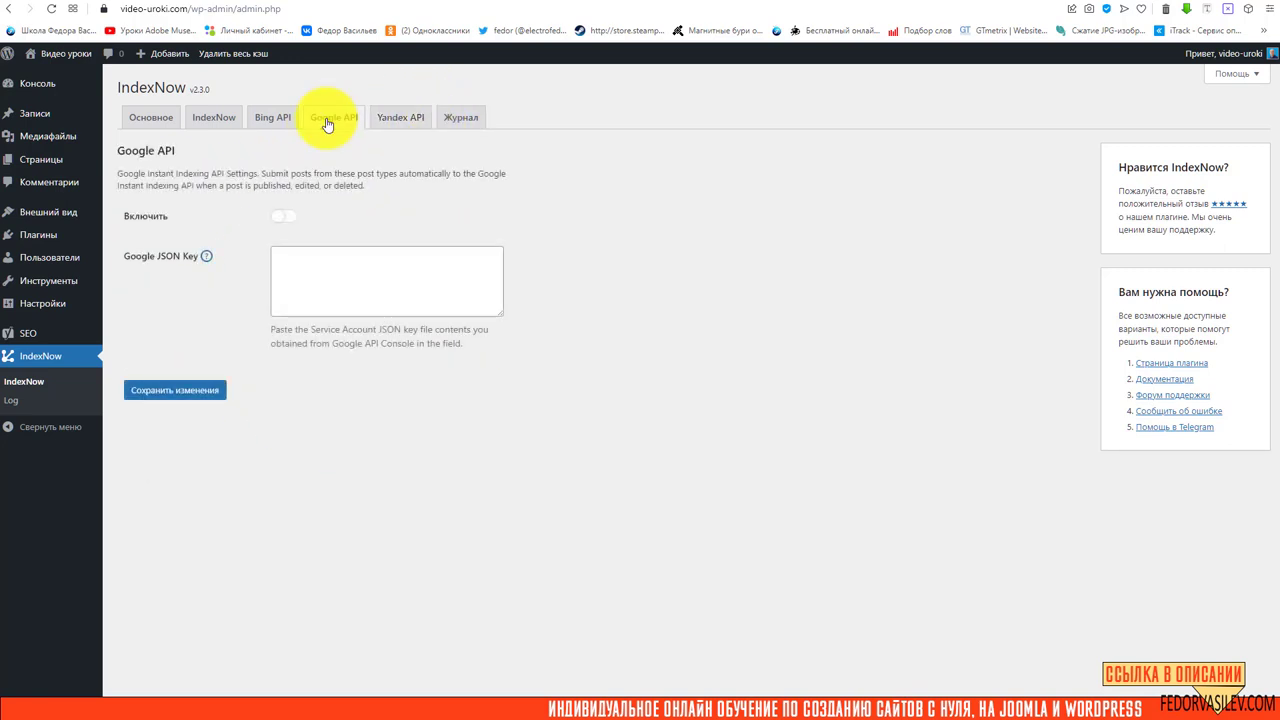
{"action": "left_click", "coordinate": [272, 117]}
{"action": "left_click", "coordinate": [334, 119]}
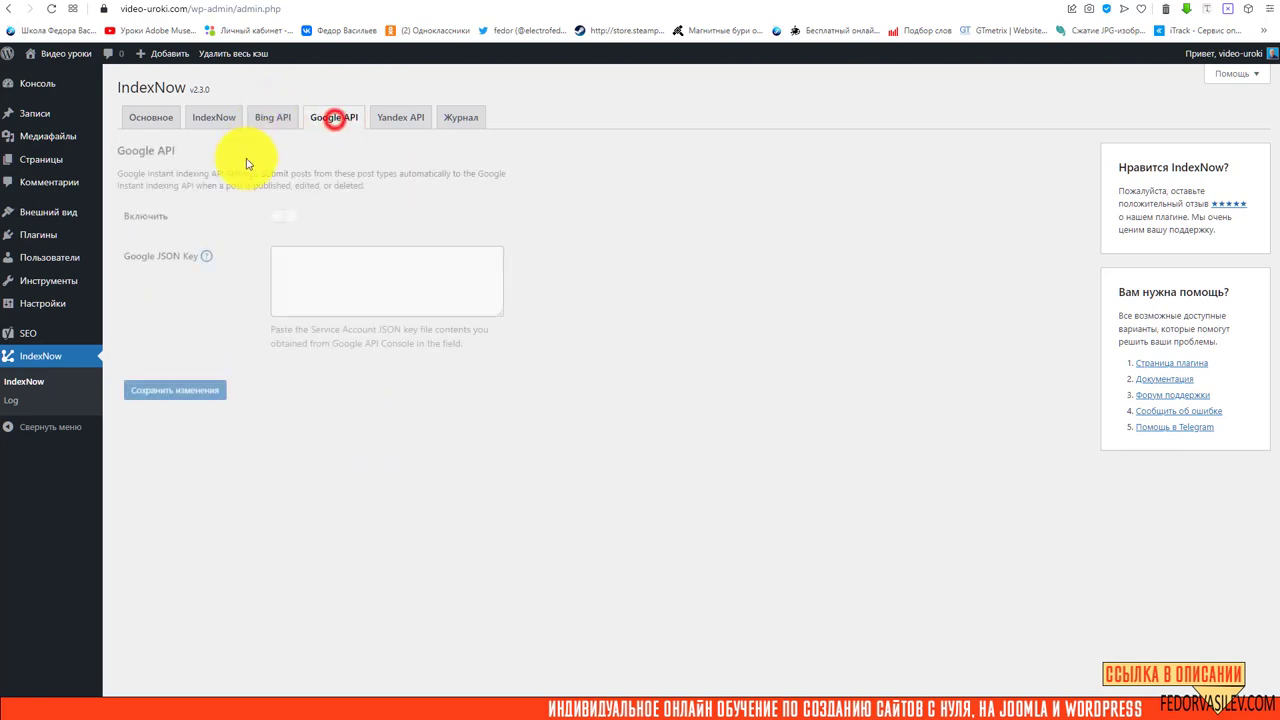
{"action": "left_click", "coordinate": [461, 120]}
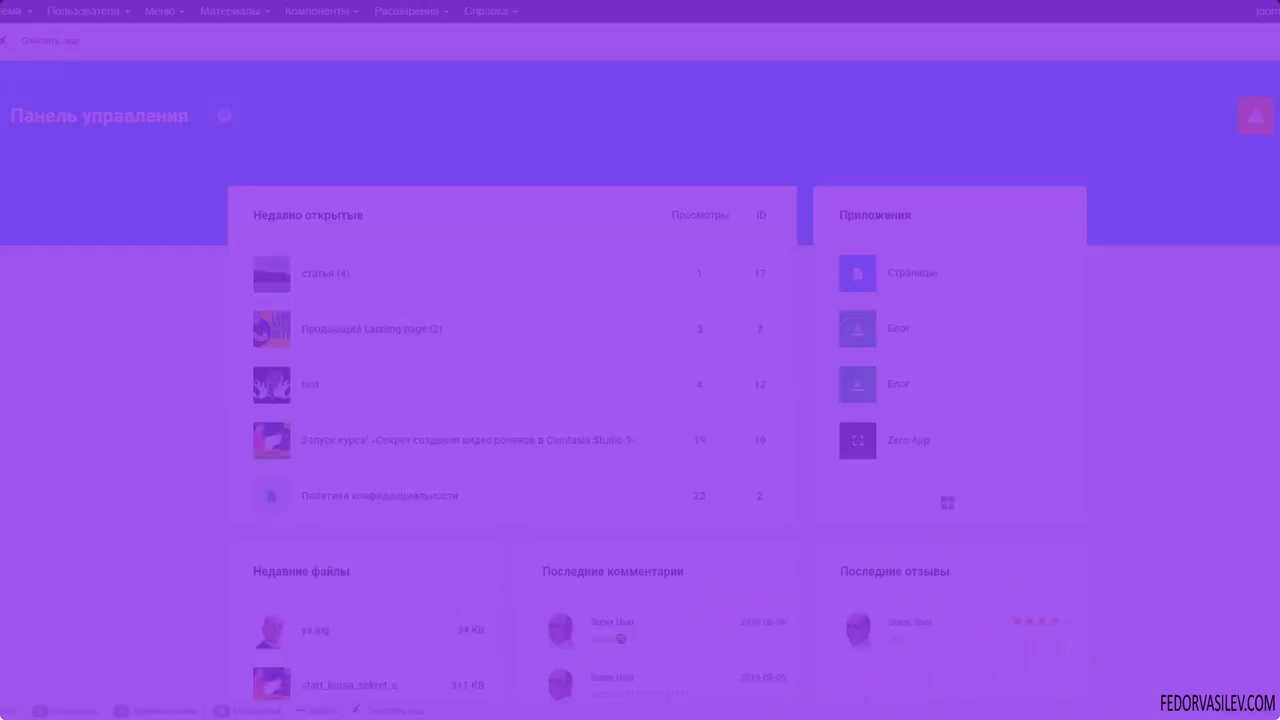
{"action": "left_click", "coordinate": [1252, 115]}
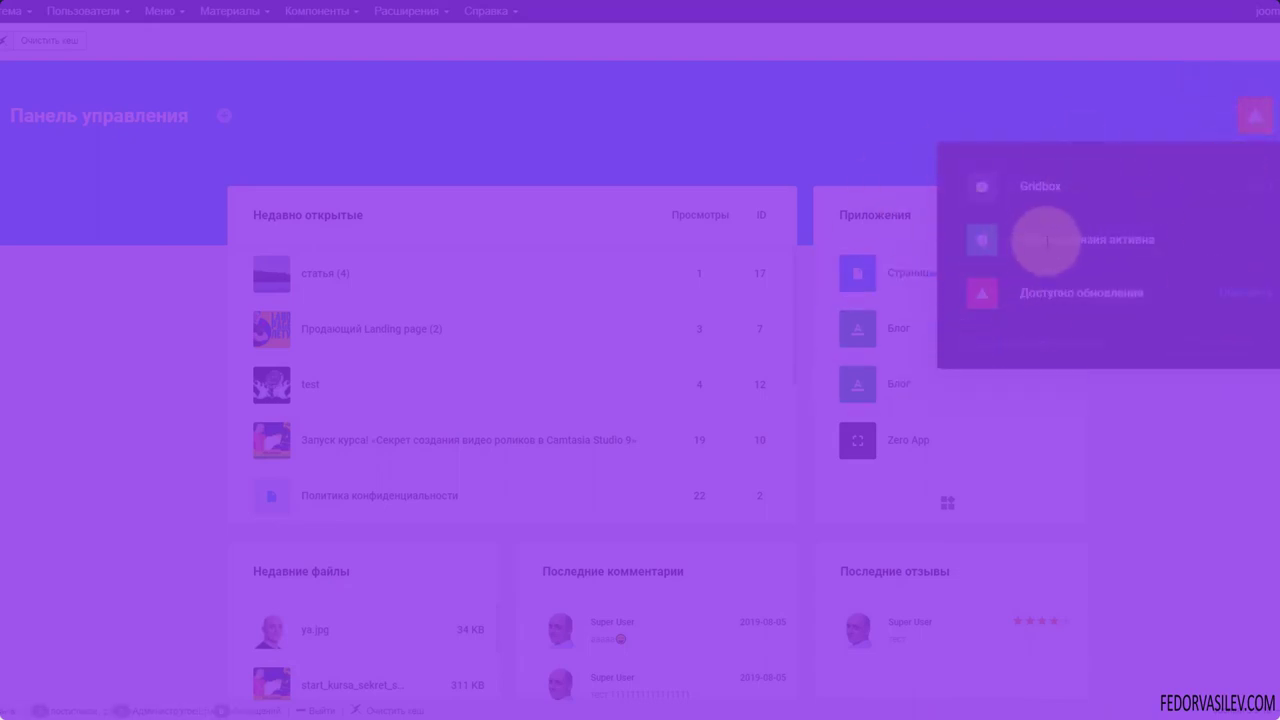
{"action": "left_click", "coordinate": [1027, 226]}
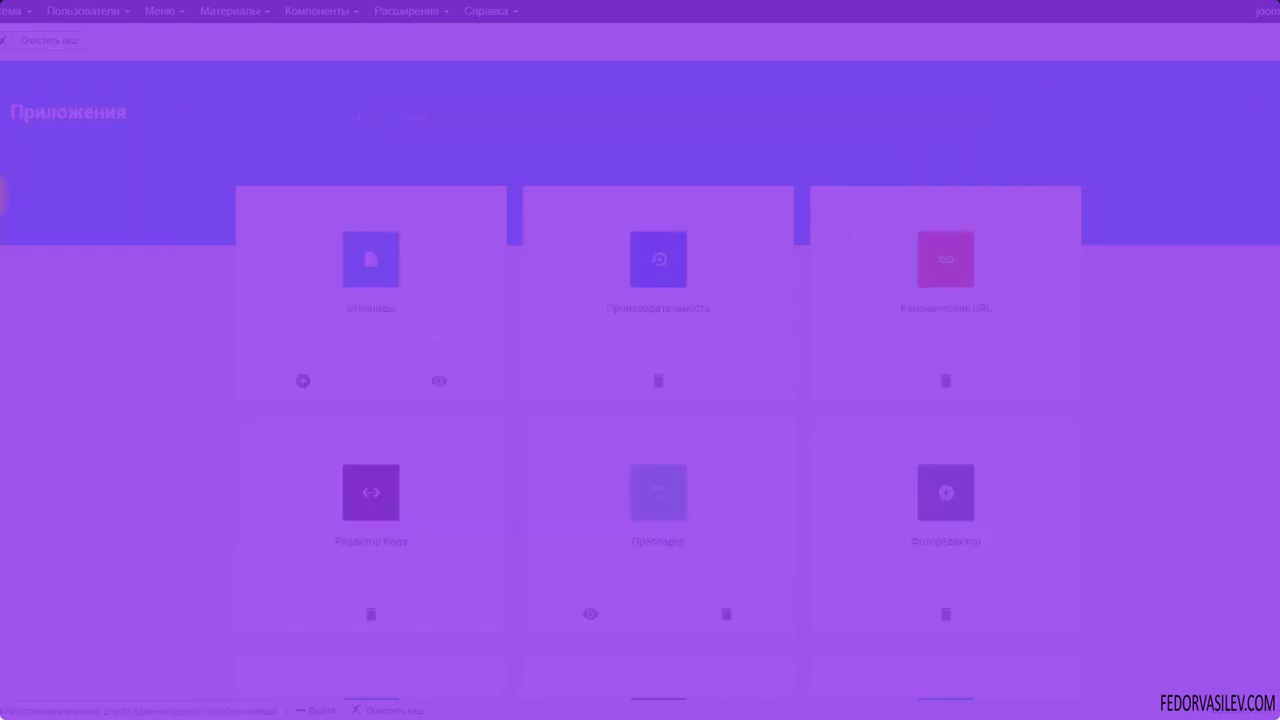
{"action": "left_click", "coordinate": [18, 243]}
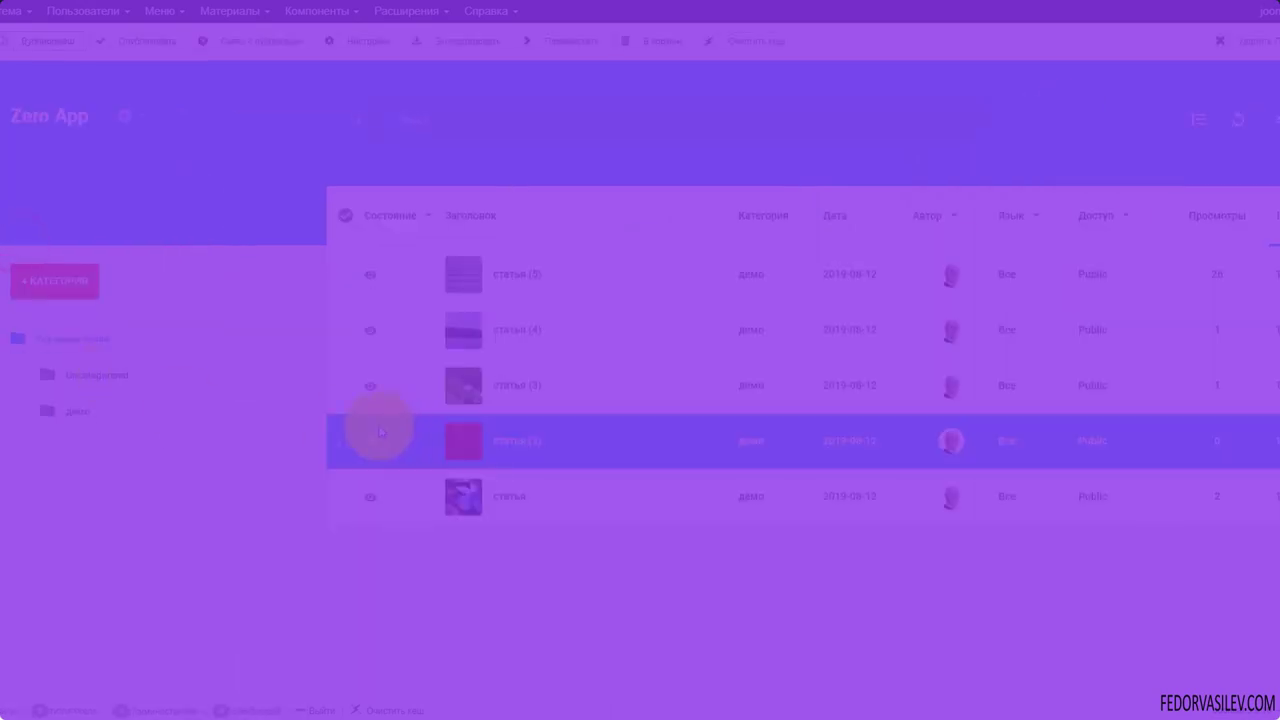
{"action": "left_click", "coordinate": [126, 120]}
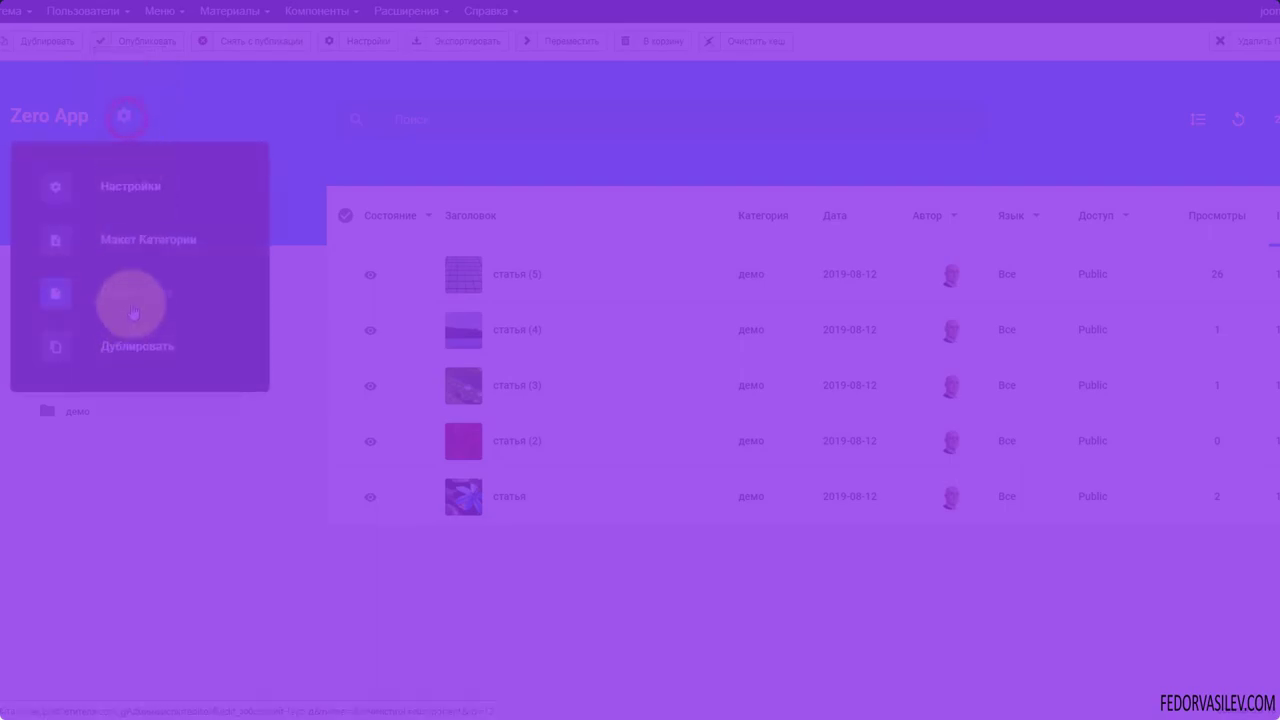